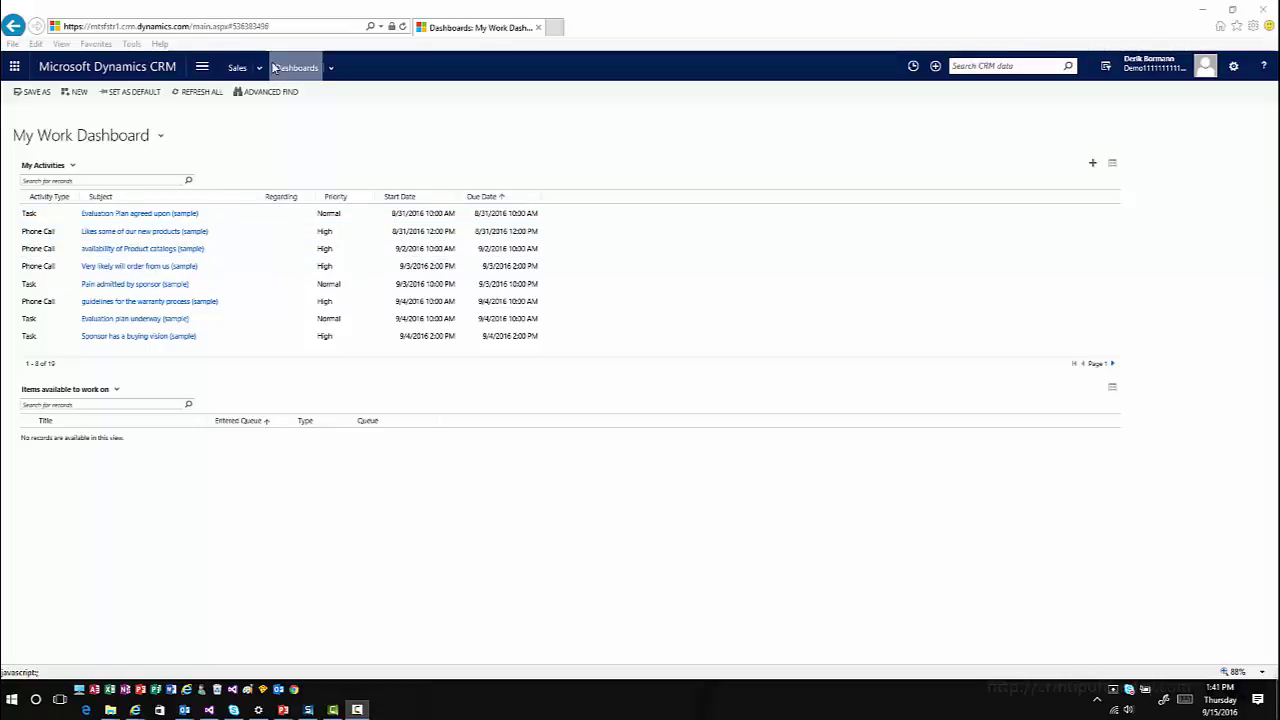
- Go to Settings > Customizations and start customizing the Default Solution
left_click(202, 67)
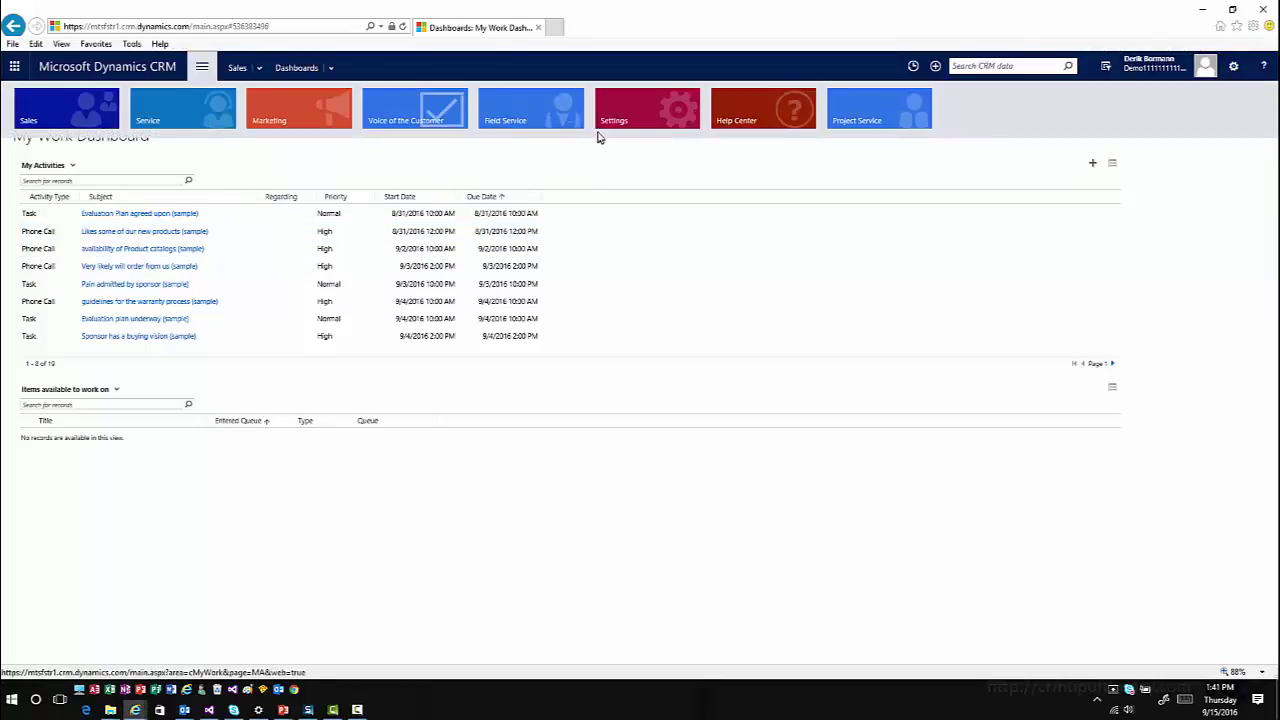
left_click(598, 124)
left_click(342, 180)
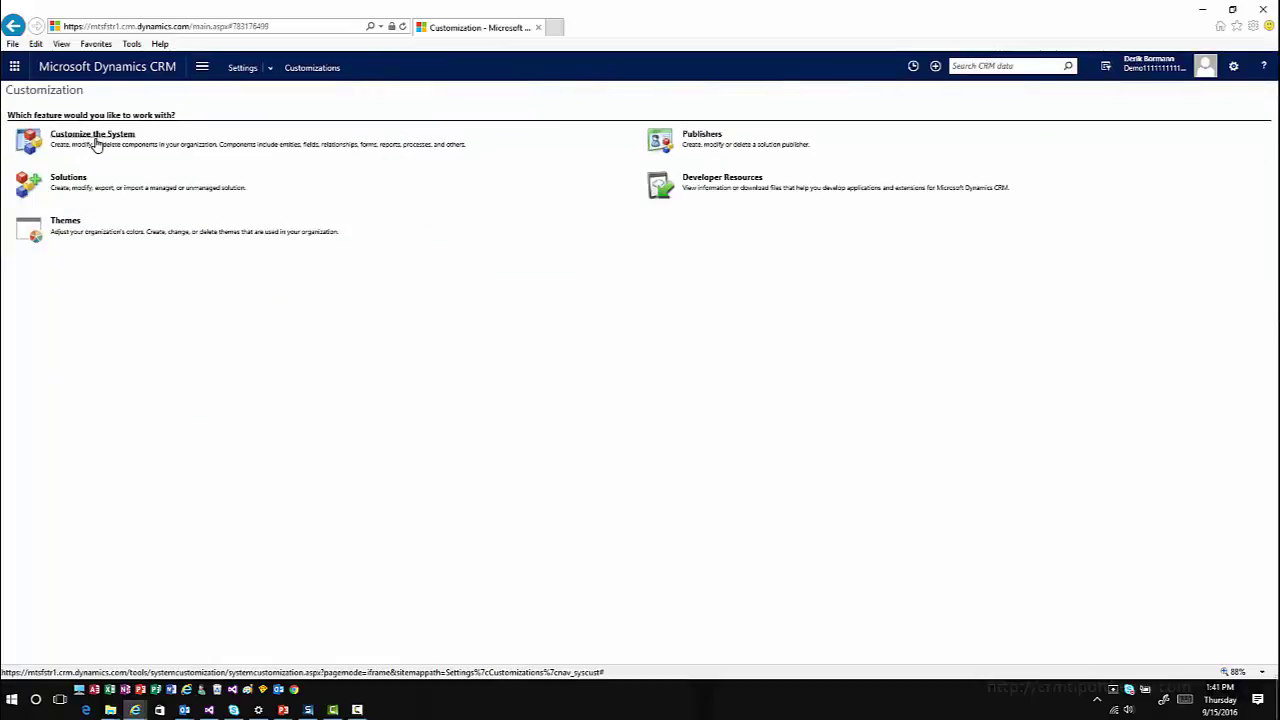
left_click(96, 143)
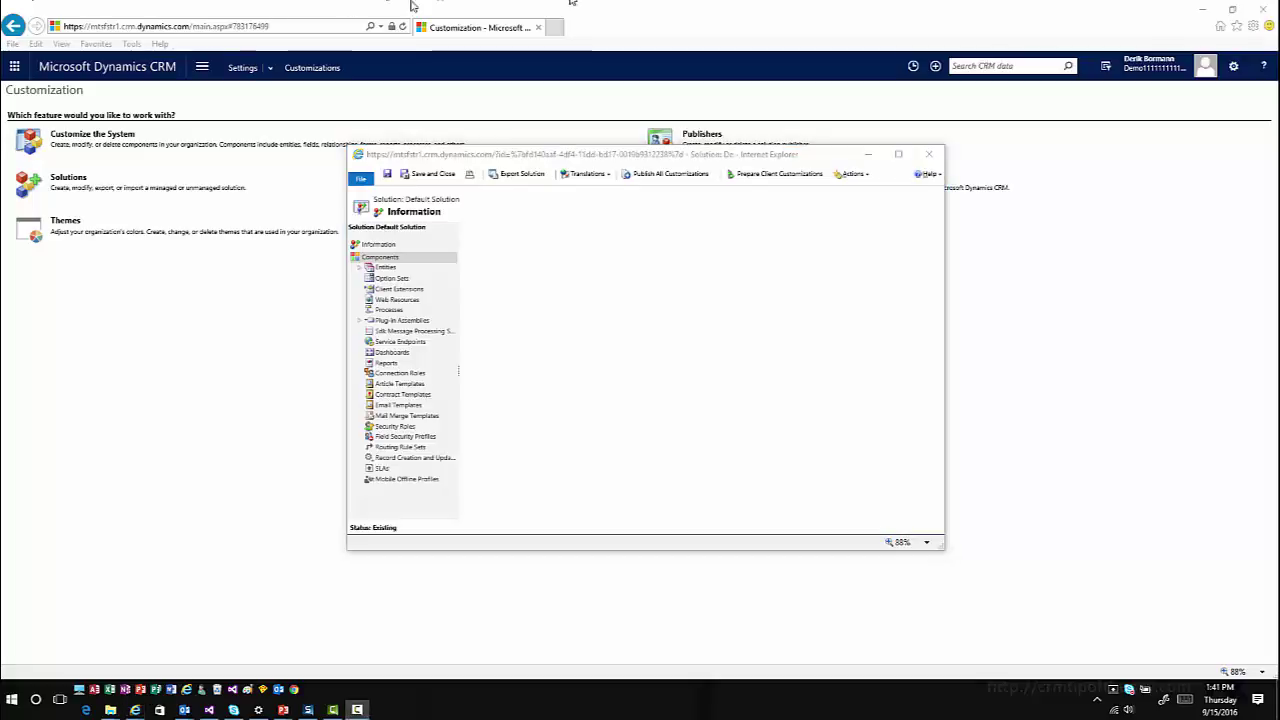
- Expand the solution's Entities list and scroll down toward Case
left_click(360, 273)
left_click(360, 270)
scroll(416, 406, "down", 5)
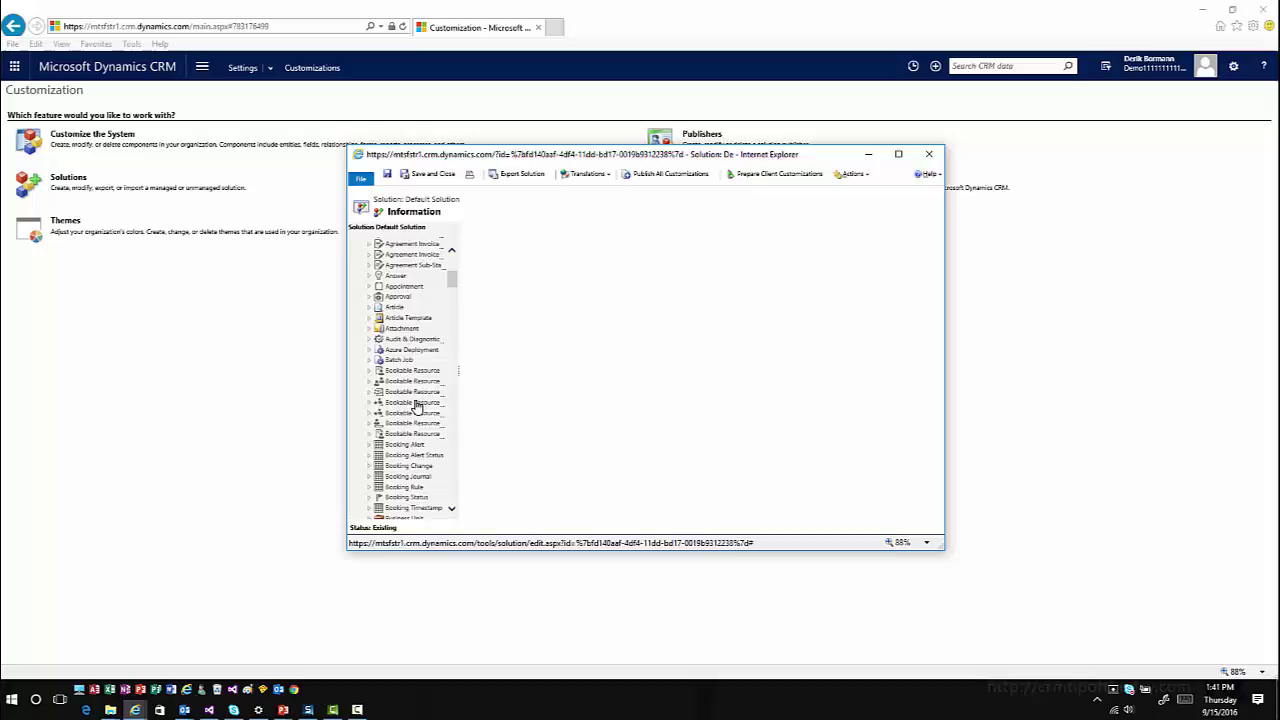
scroll(416, 406, "down", 5)
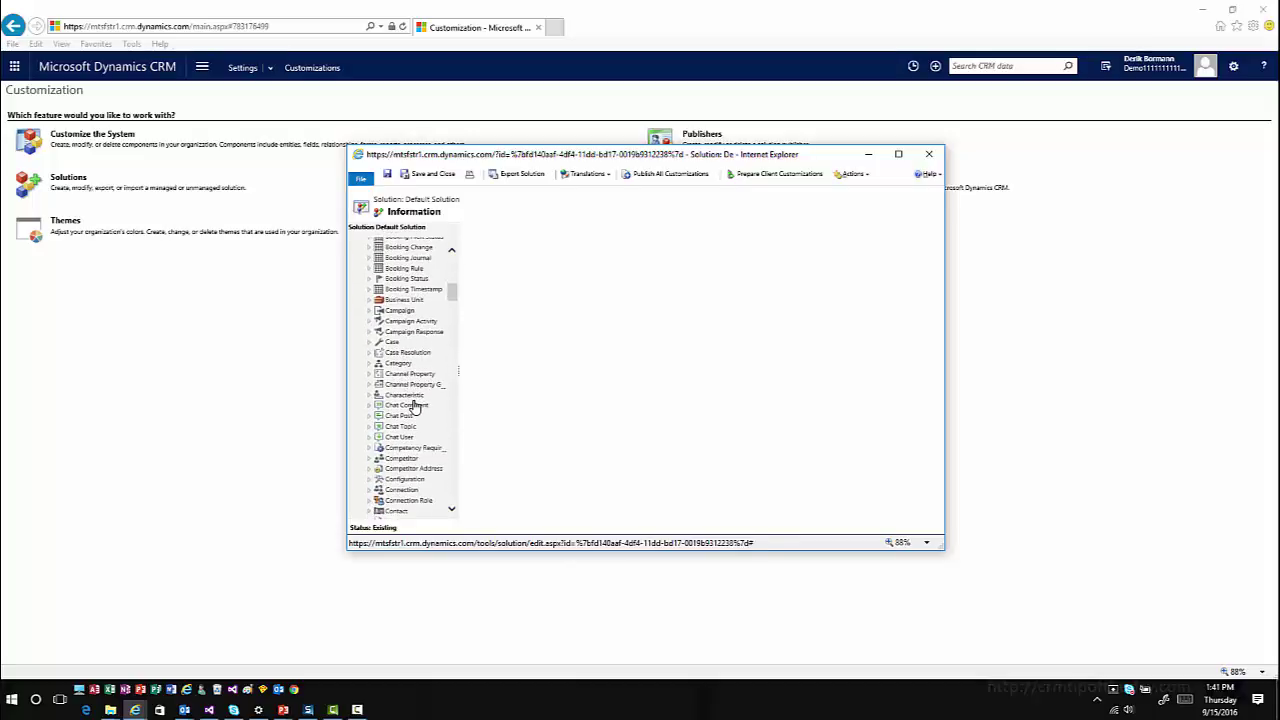
- Tick Feedback under Communication & Collaboration for the Case entity and save it
left_click(392, 343)
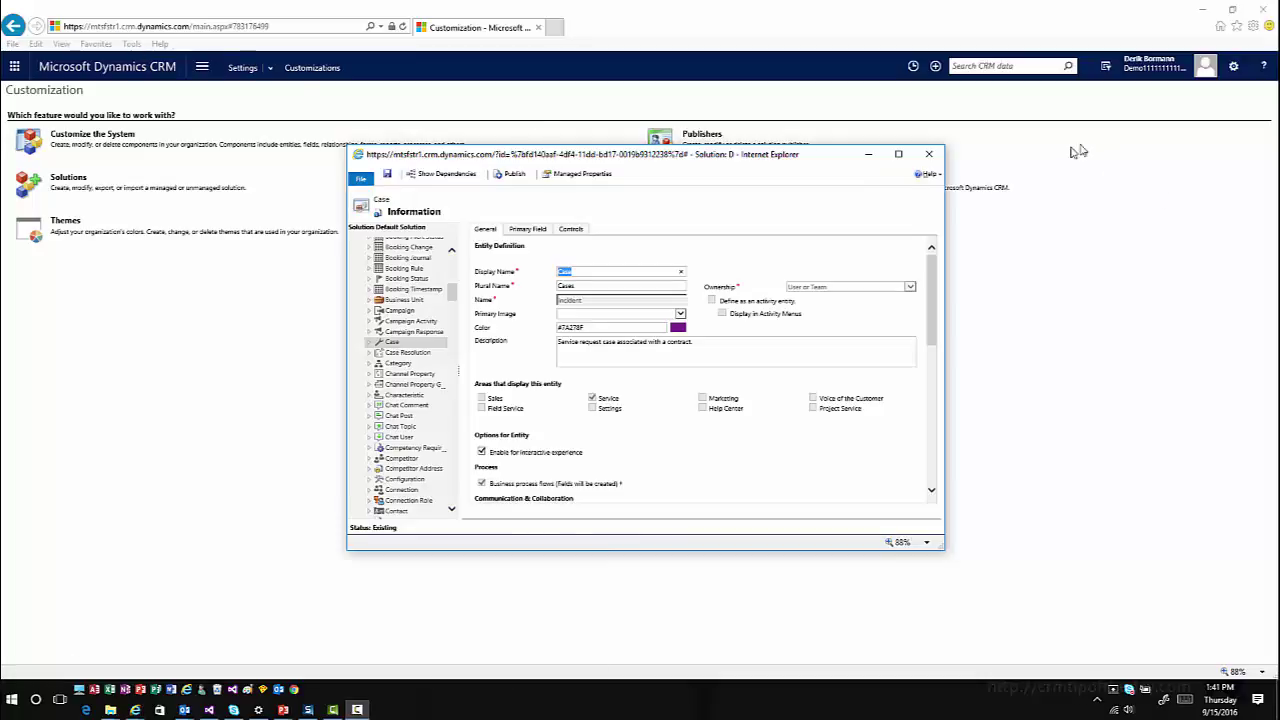
scroll(743, 377, "down", 2)
scroll(743, 377, "down", 1)
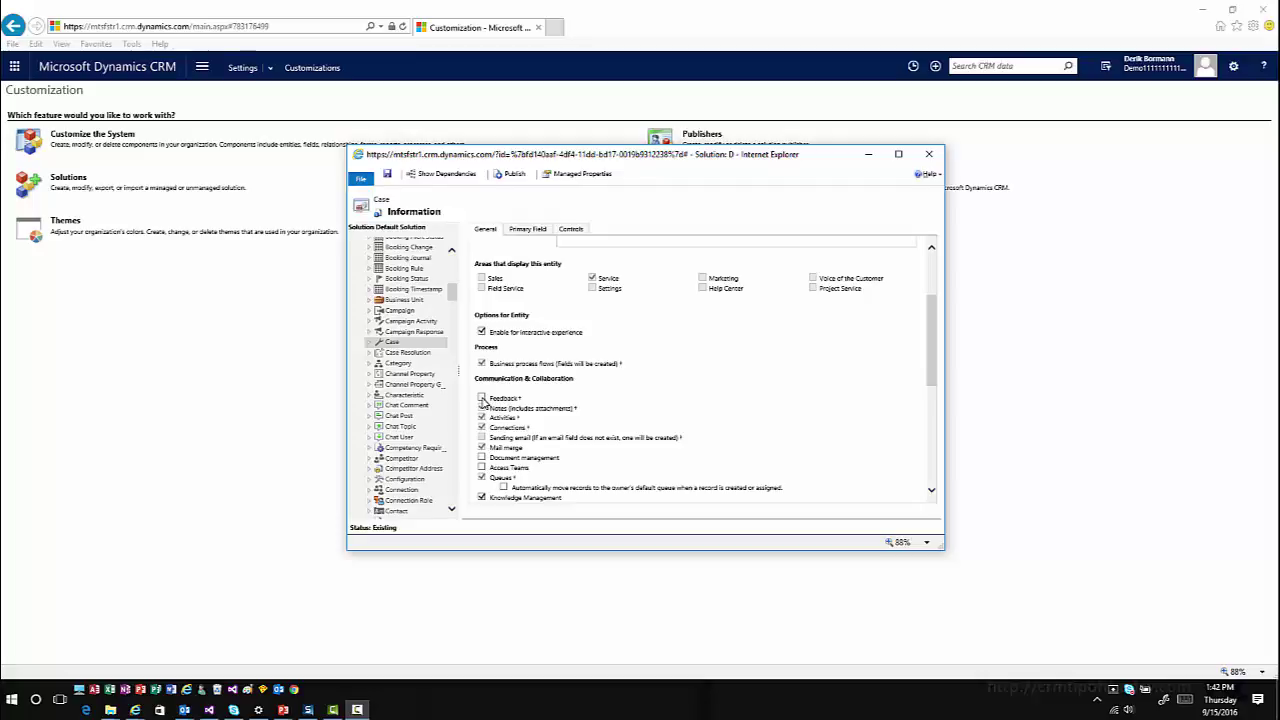
left_click(482, 398)
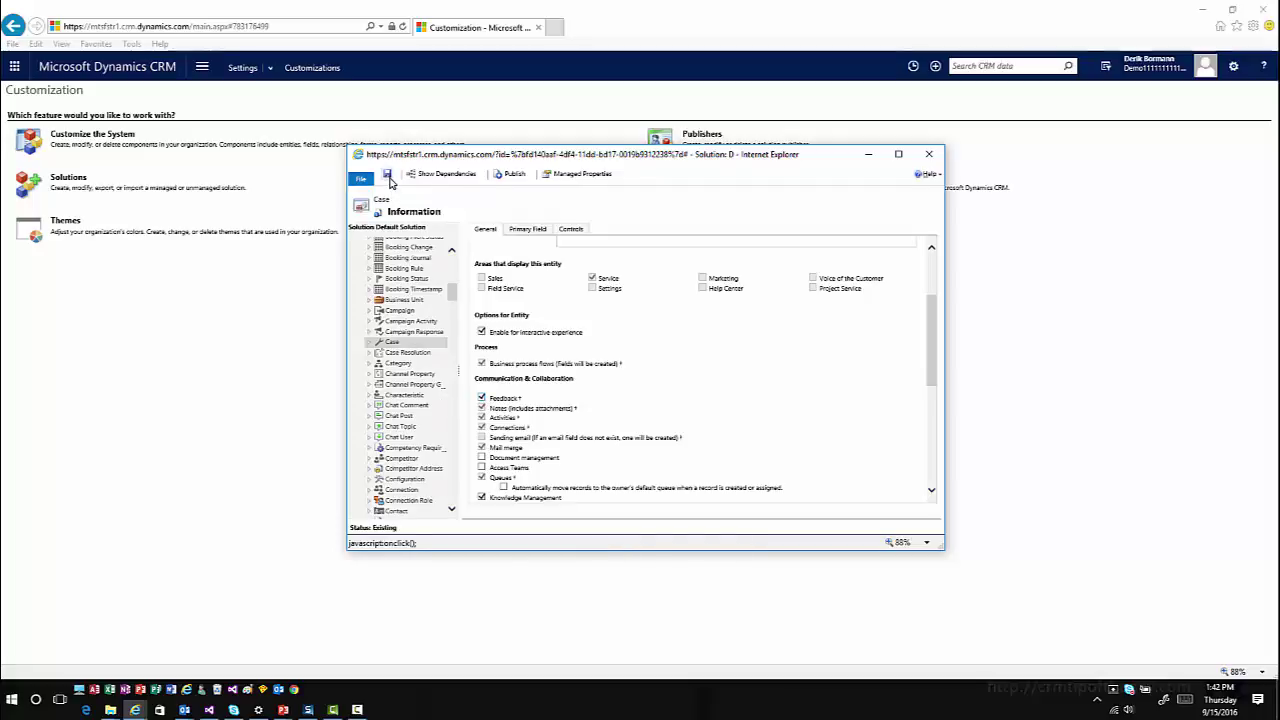
left_click(388, 176)
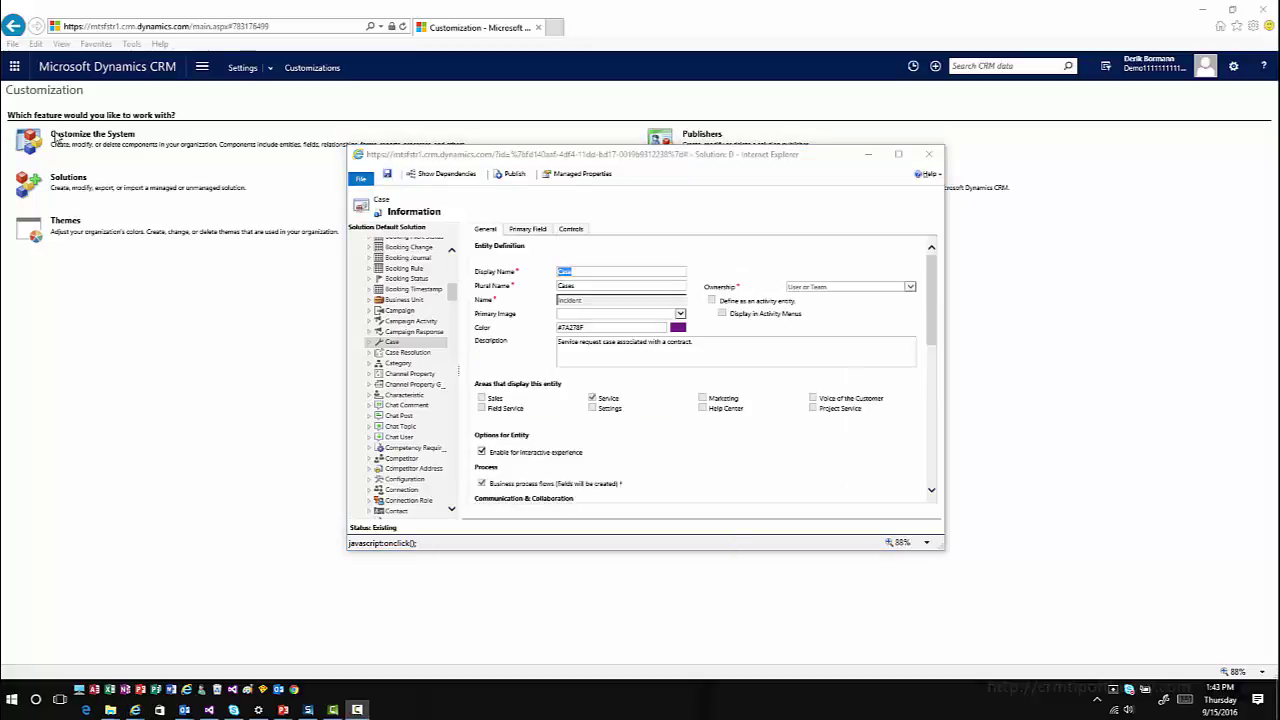
- Open the main Case form from the Case entity's Forms list in the form editor
left_click(369, 346)
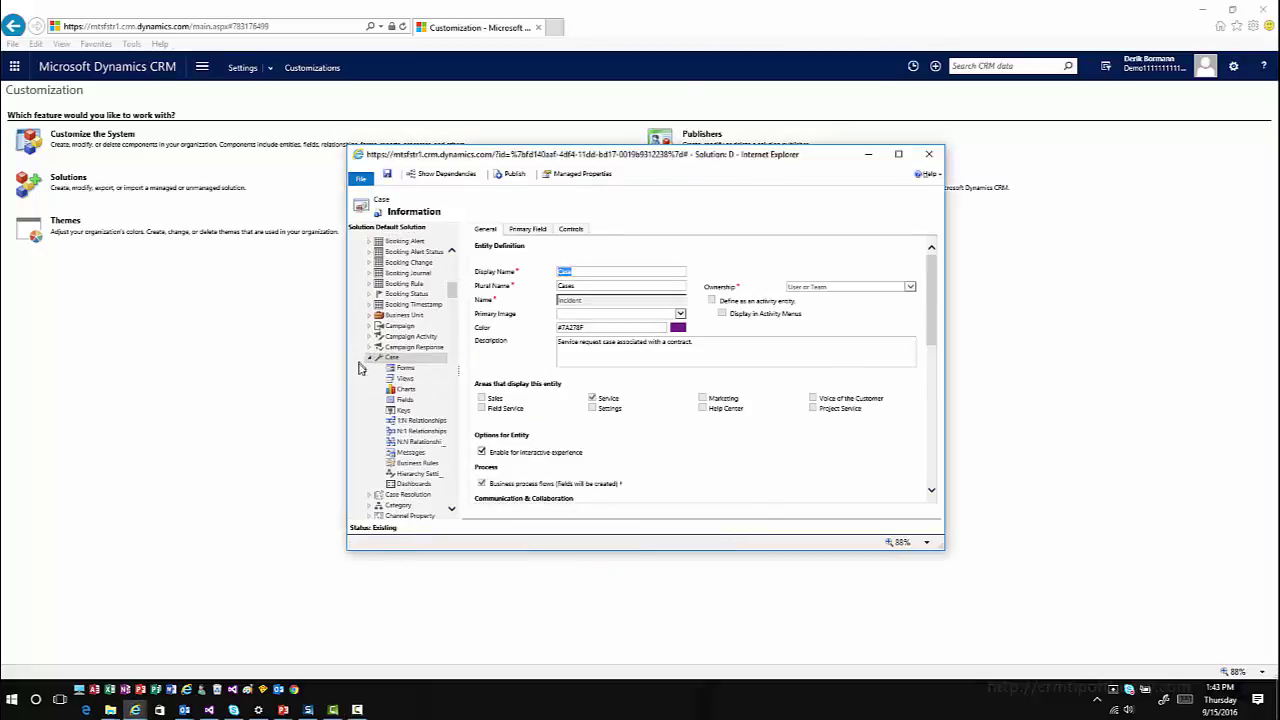
left_click(409, 370)
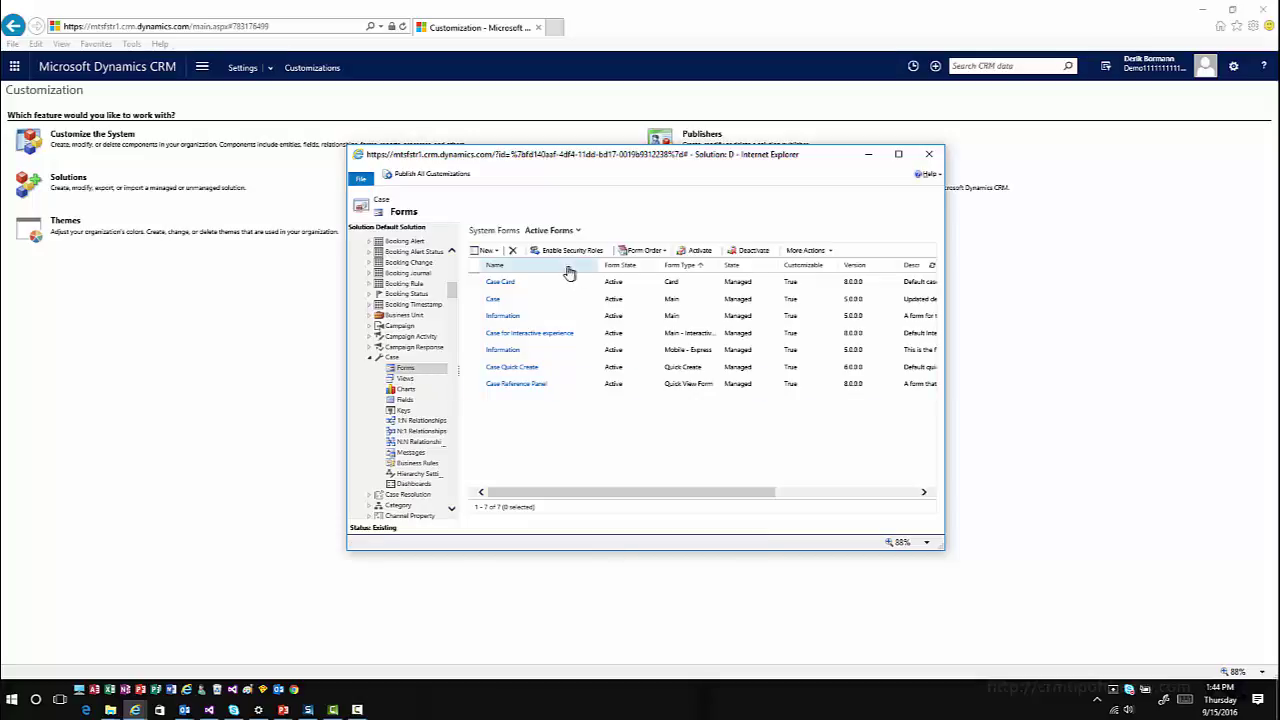
left_click(527, 302)
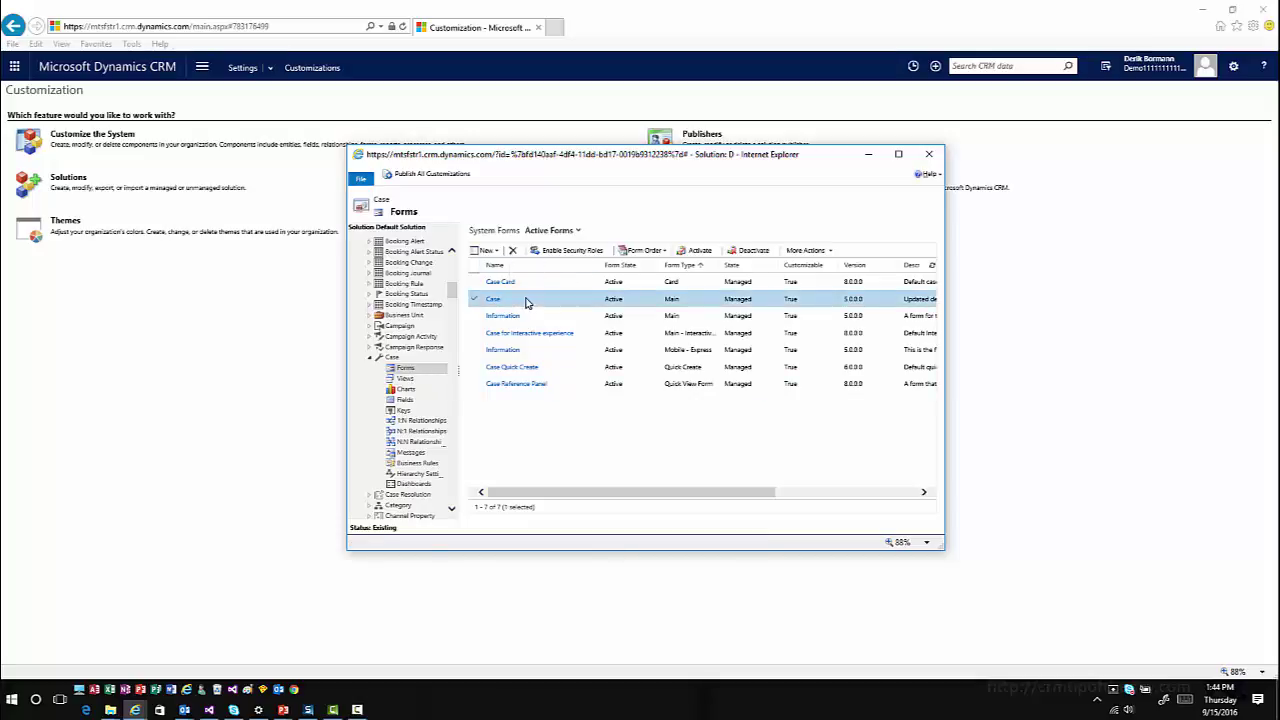
double_click(527, 302)
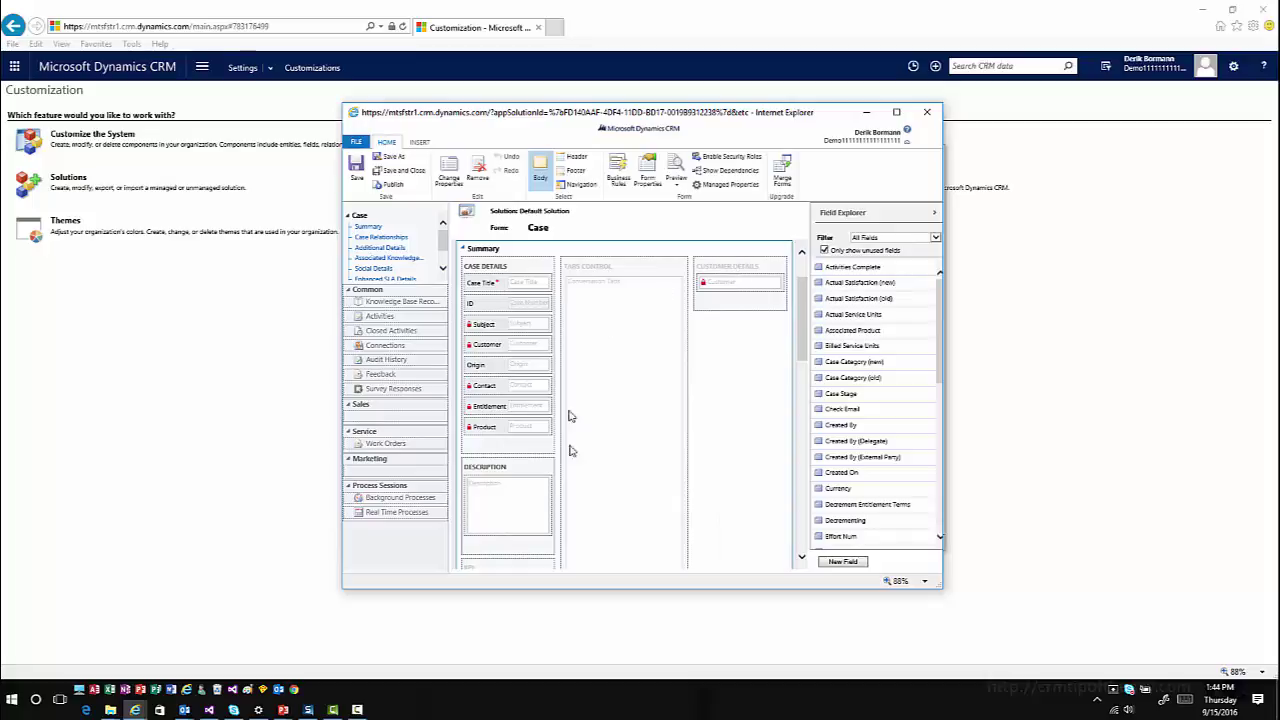
- Insert a Feedback (Regarding) sub-grid named 'Feedback' in the Description section
left_click(508, 453)
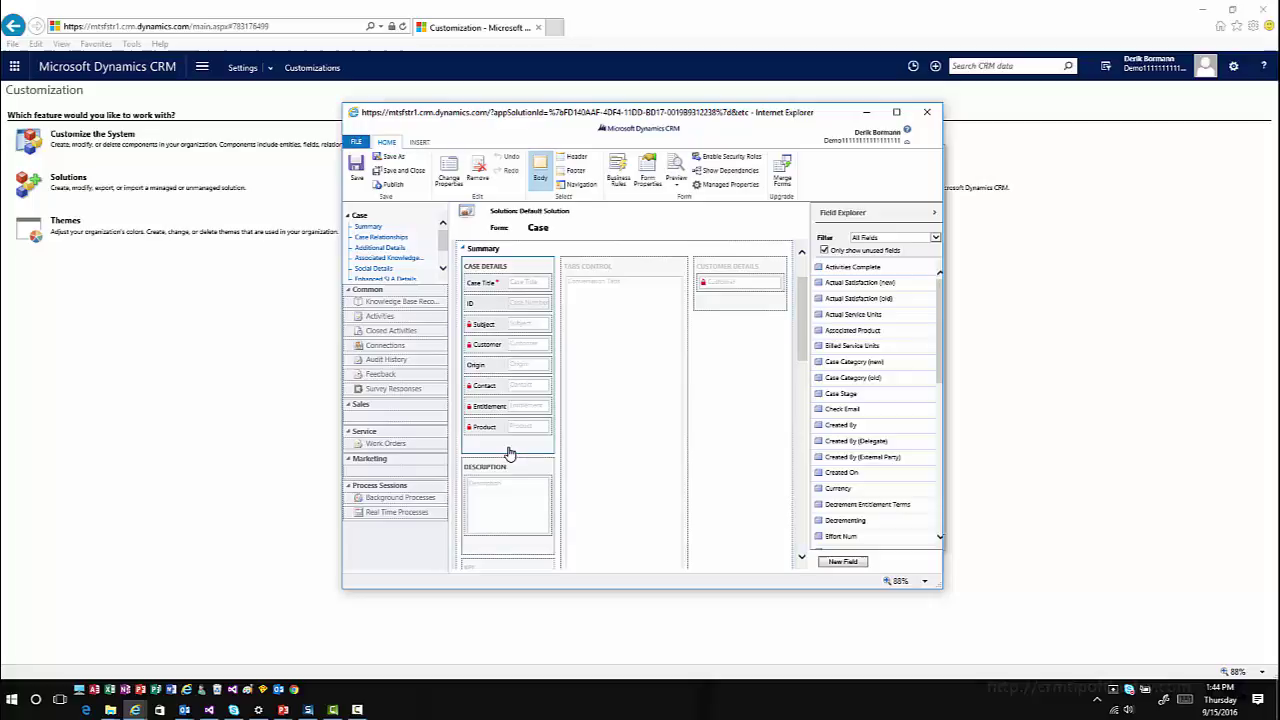
left_click(520, 468)
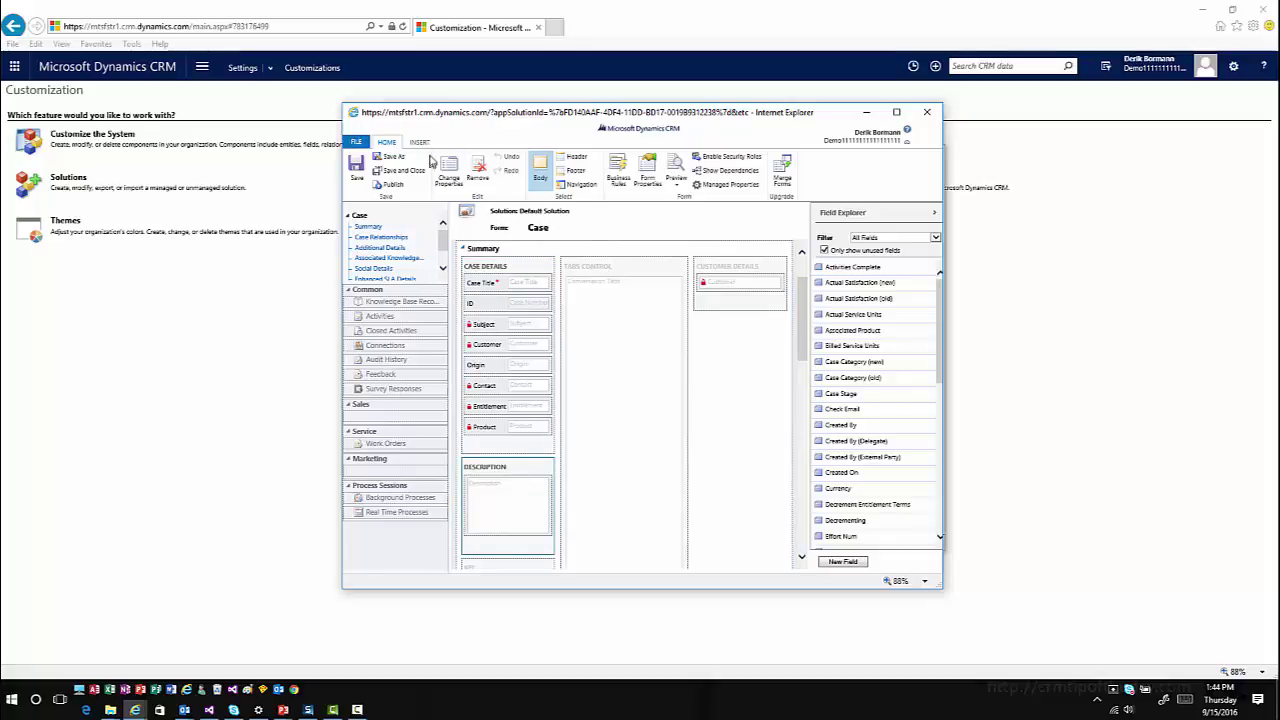
left_click(421, 142)
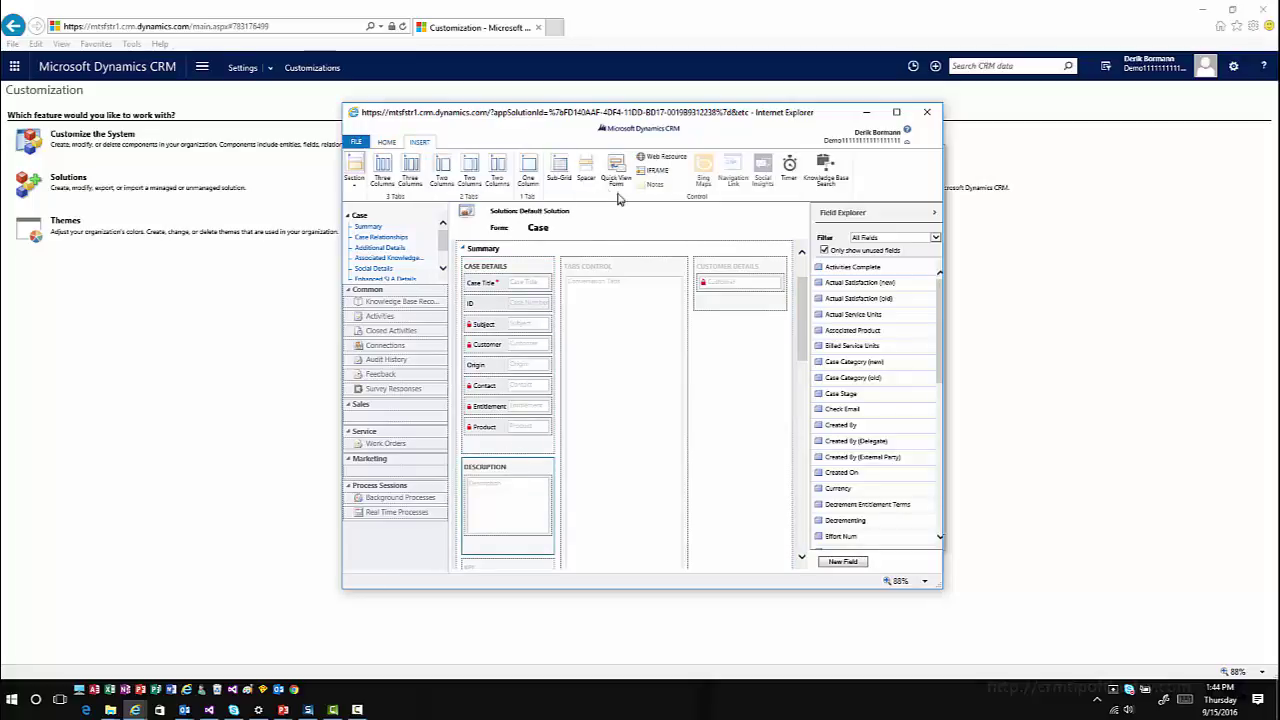
left_click(563, 177)
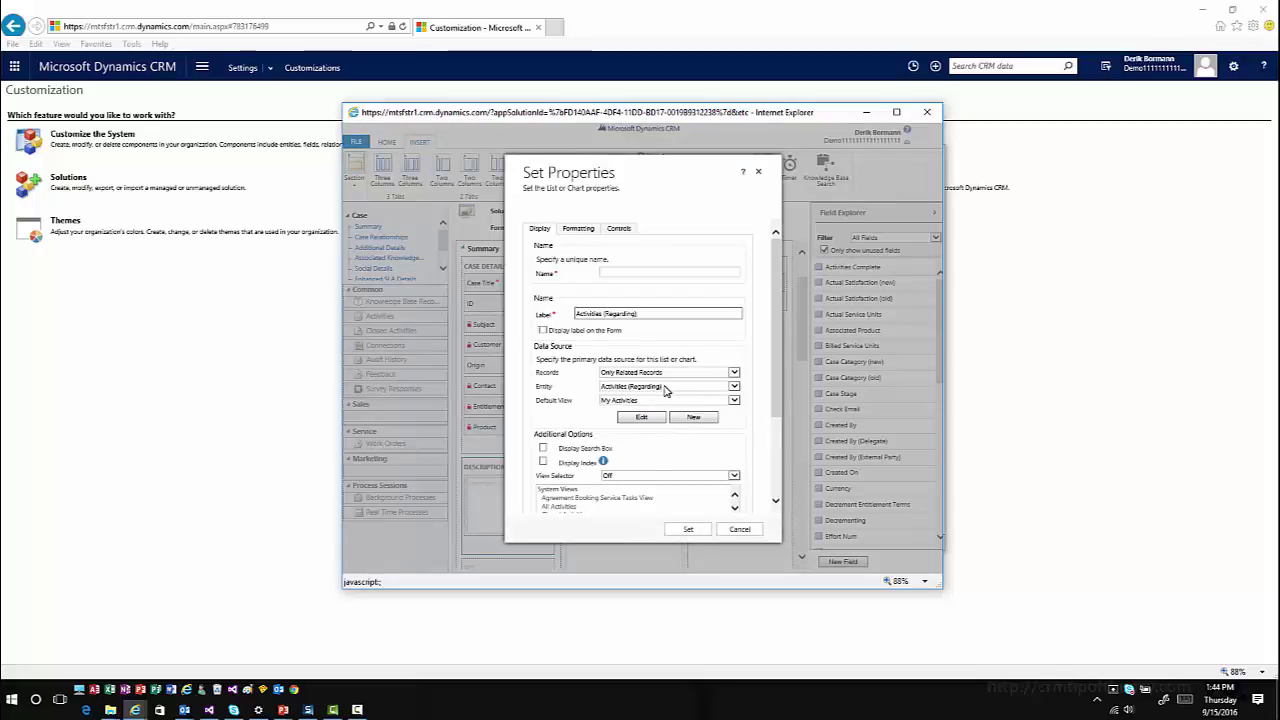
left_click(667, 388)
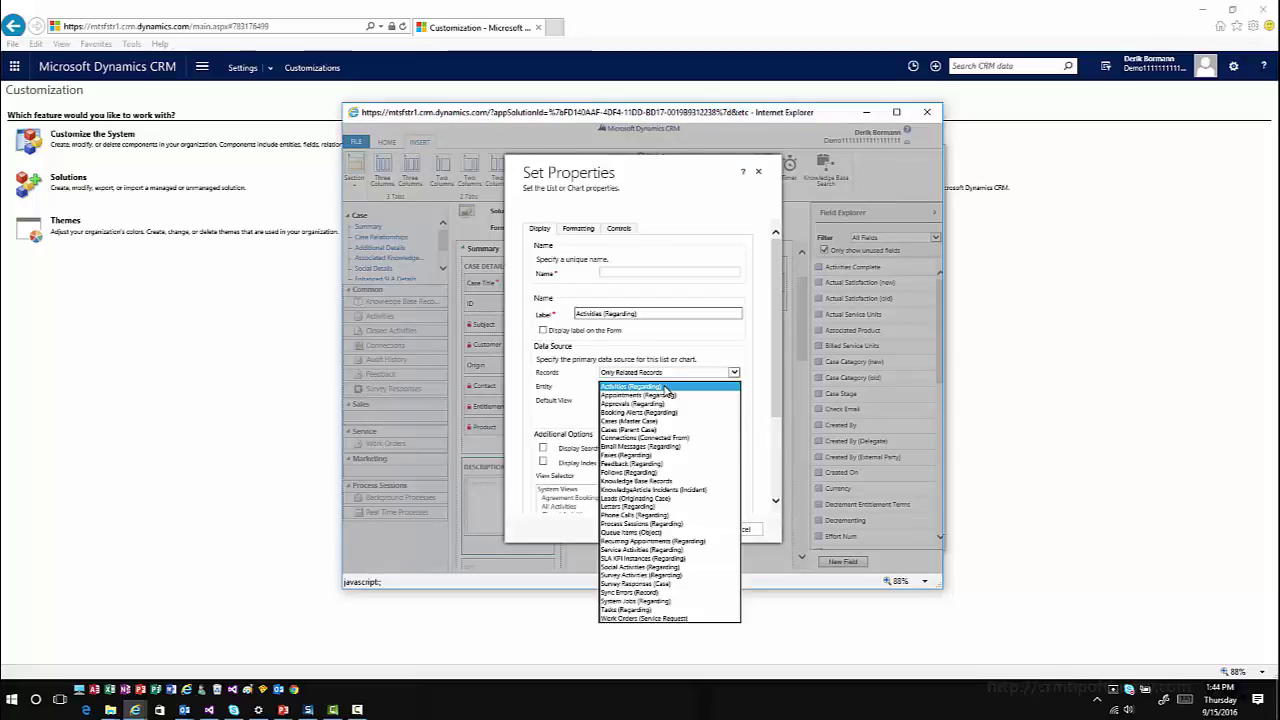
left_click(651, 464)
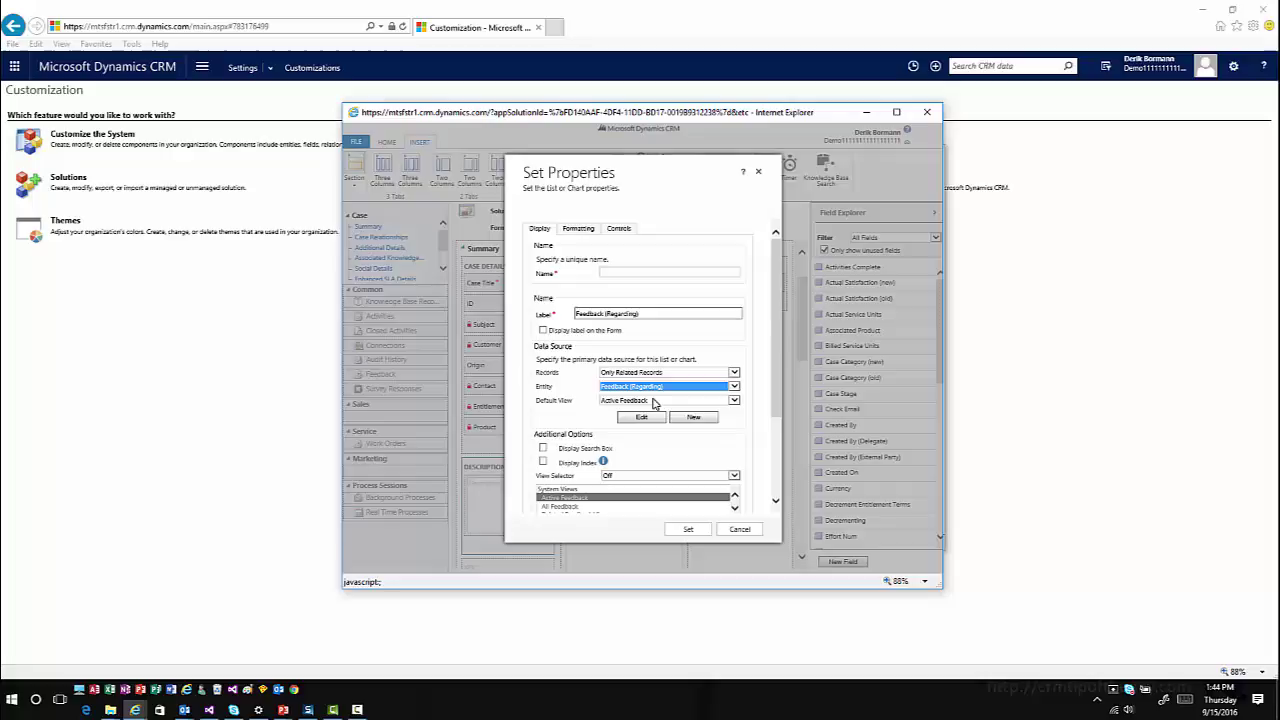
left_click(615, 271)
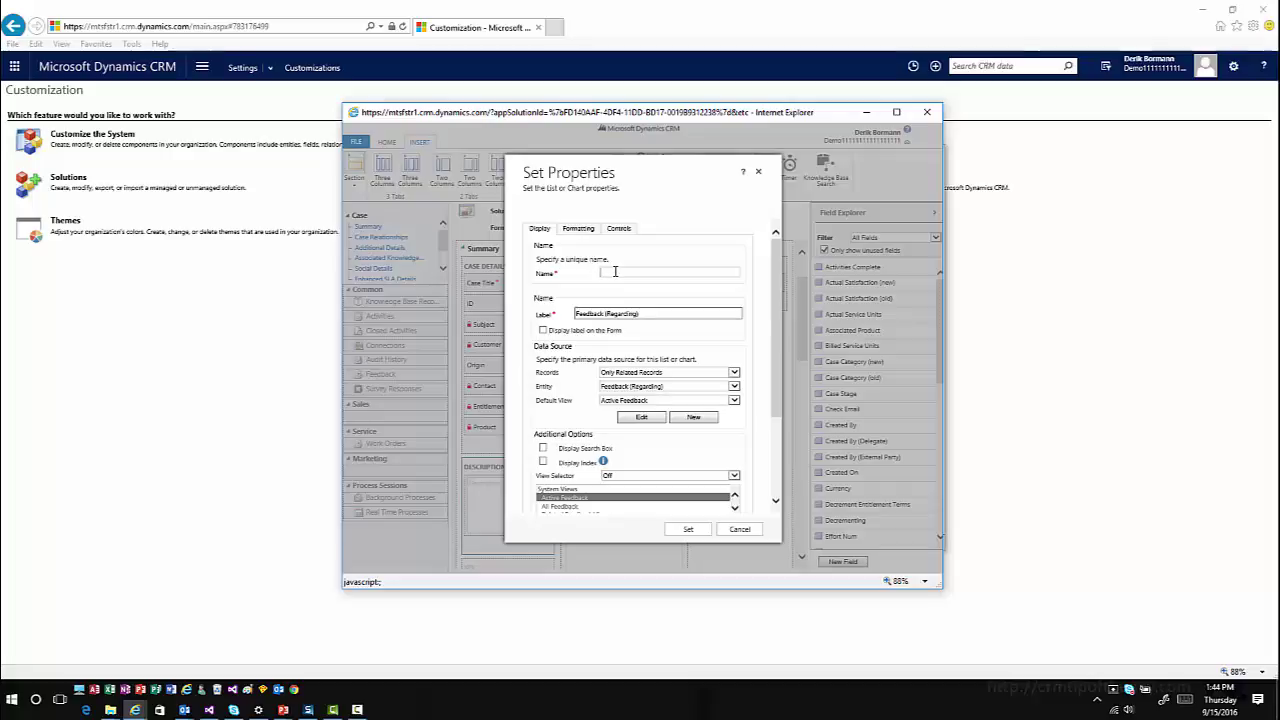
type("Feedback")
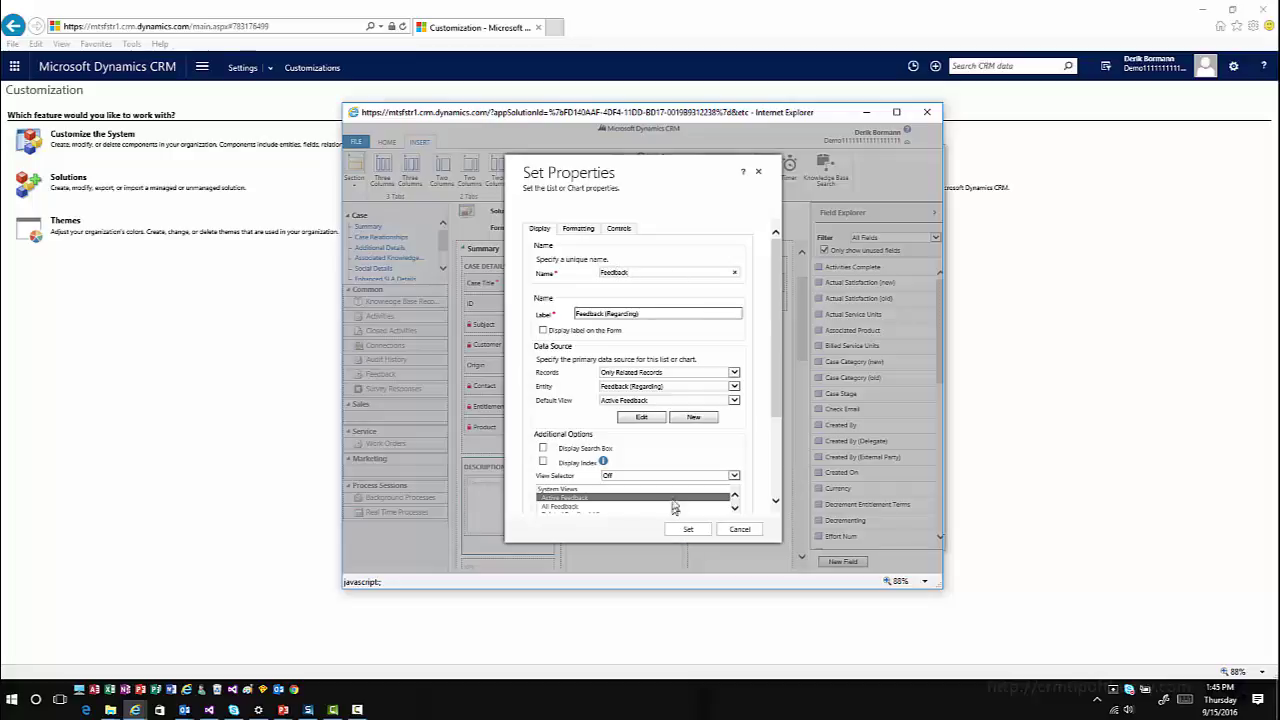
left_click(689, 531)
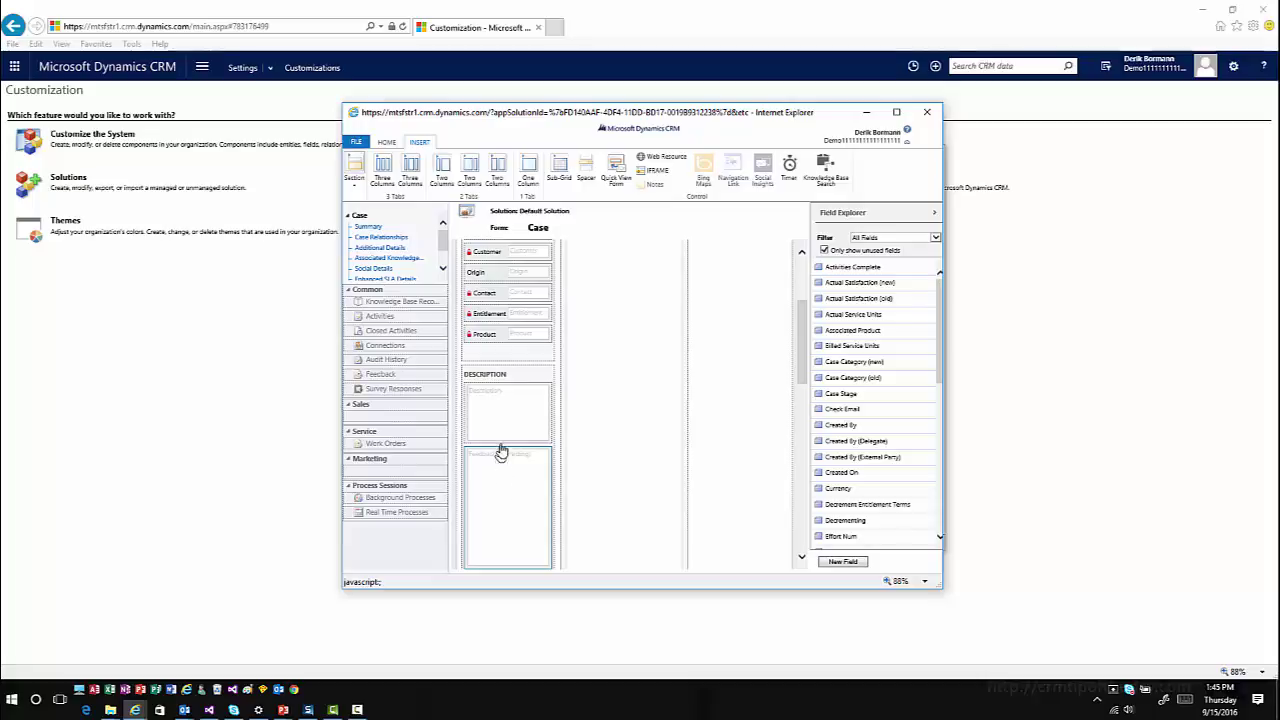
- Create the Case field 'Total Feedback' as Whole Number, Rollup type, and edit its rollup
left_click(862, 564)
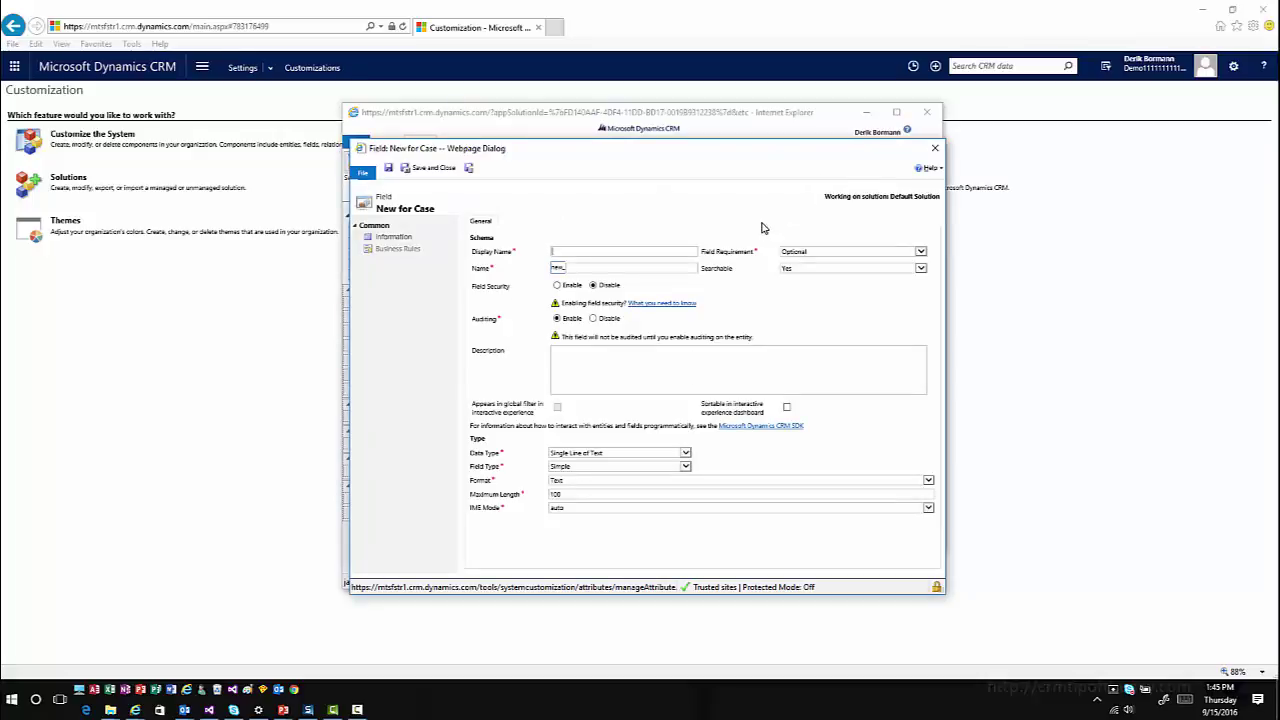
type("tal Feedback")
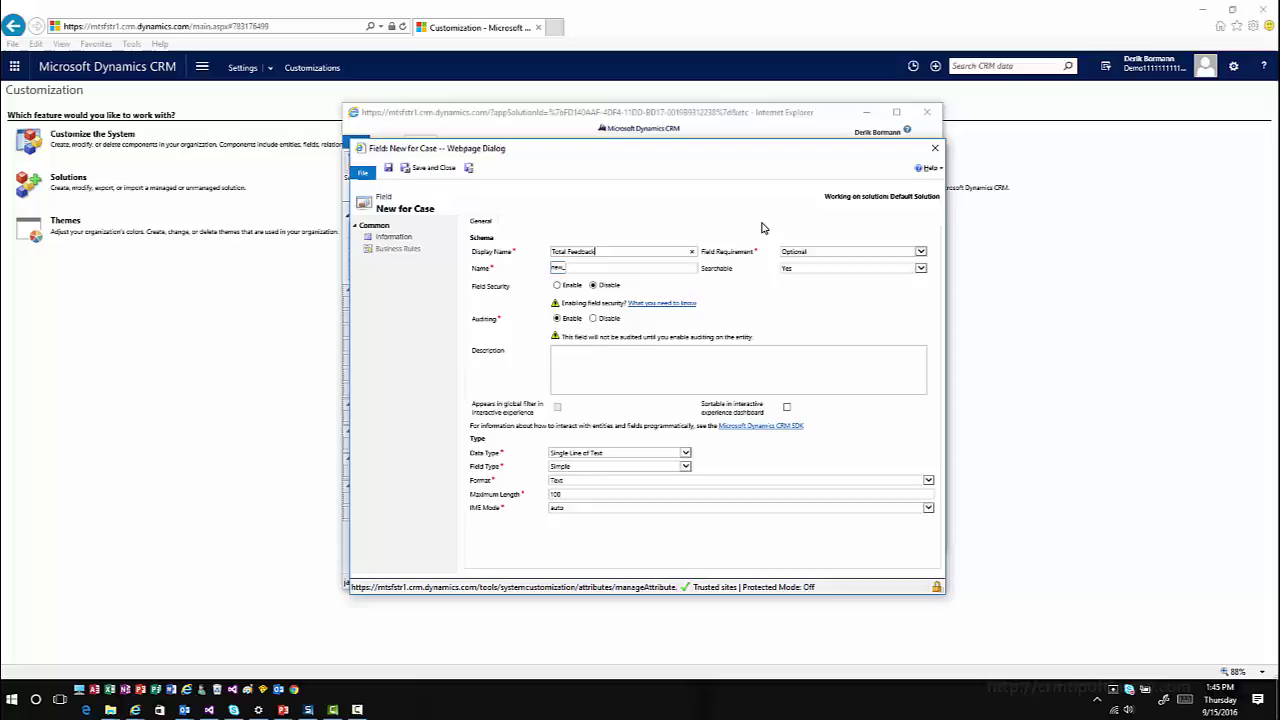
key("Tab")
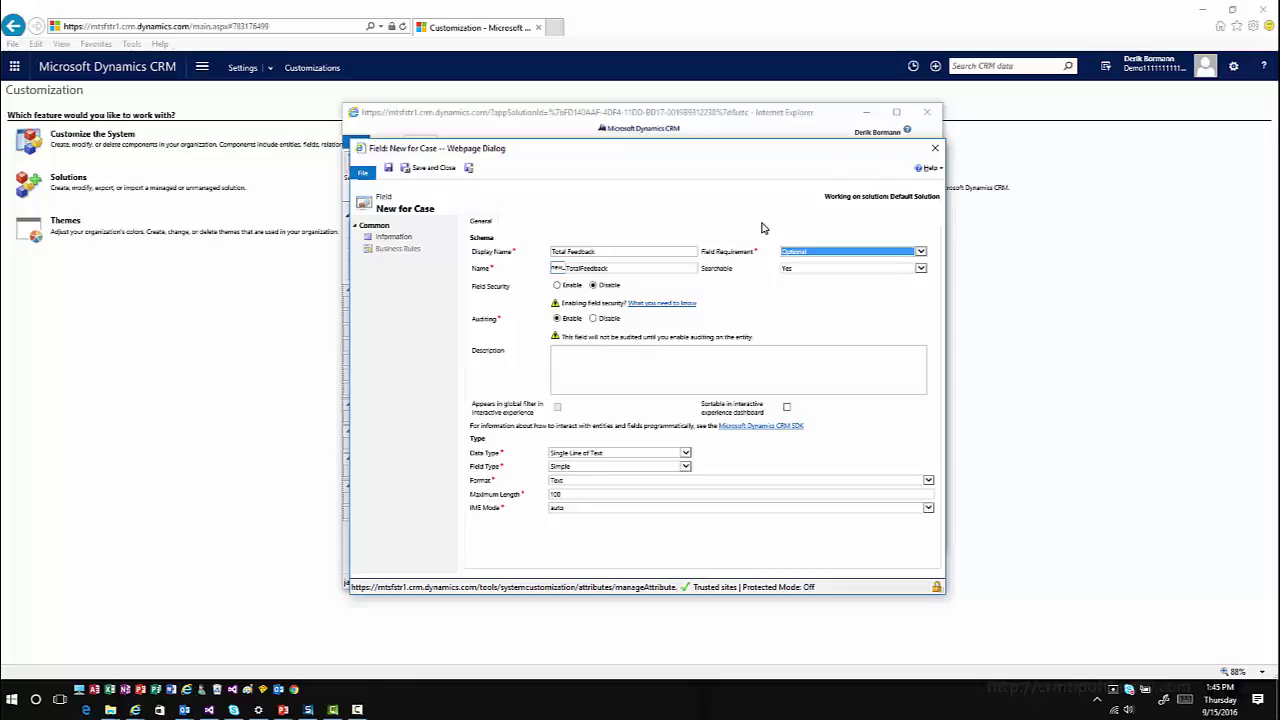
left_click(651, 453)
left_click(590, 492)
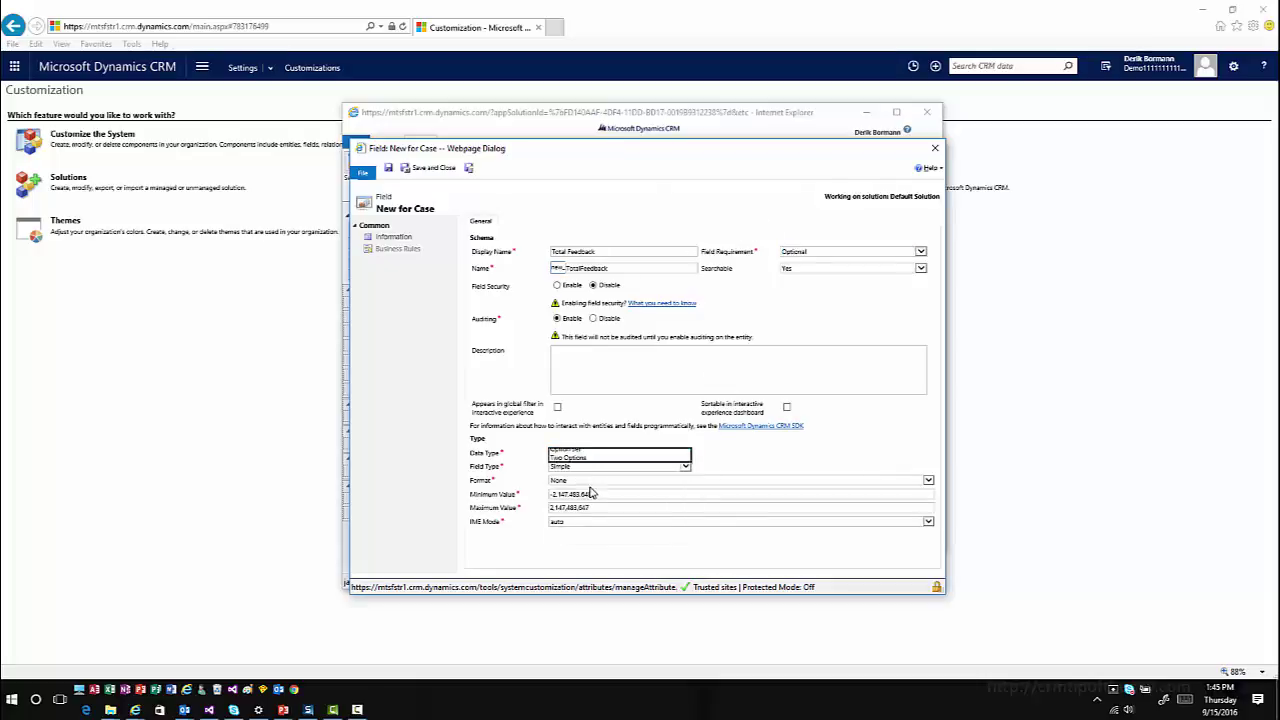
left_click(618, 466)
left_click(598, 487)
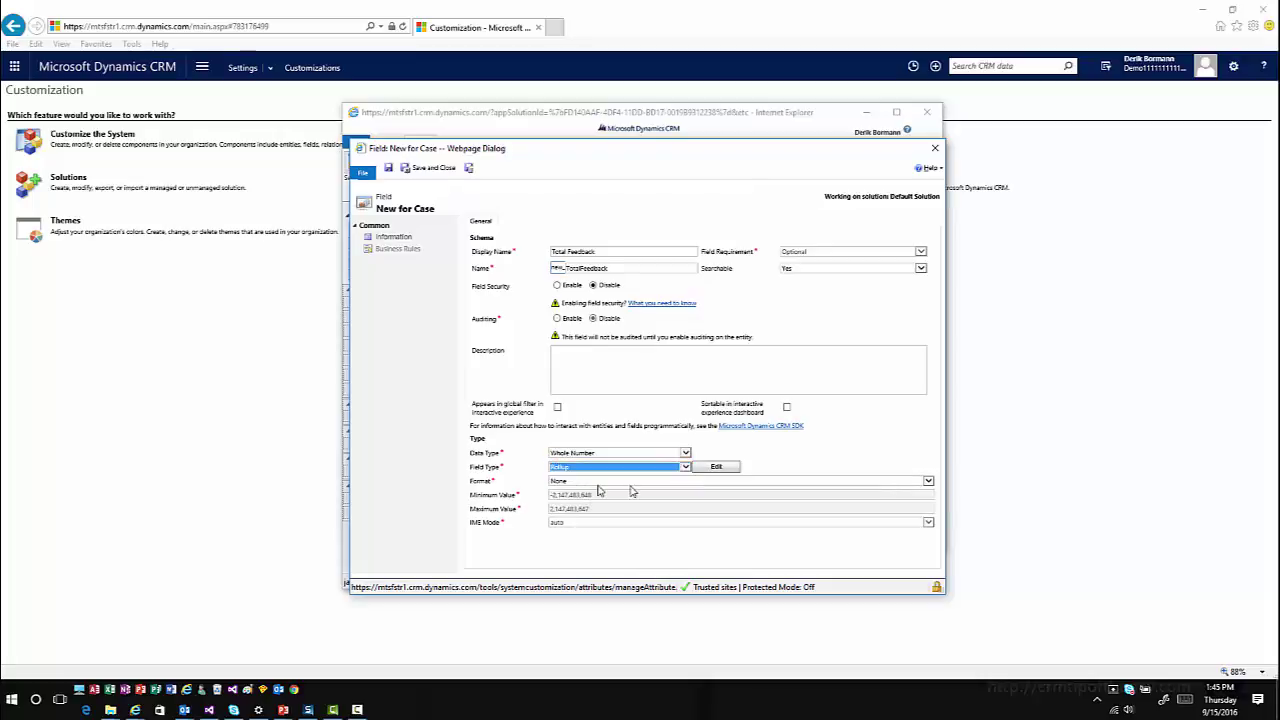
left_click(712, 467)
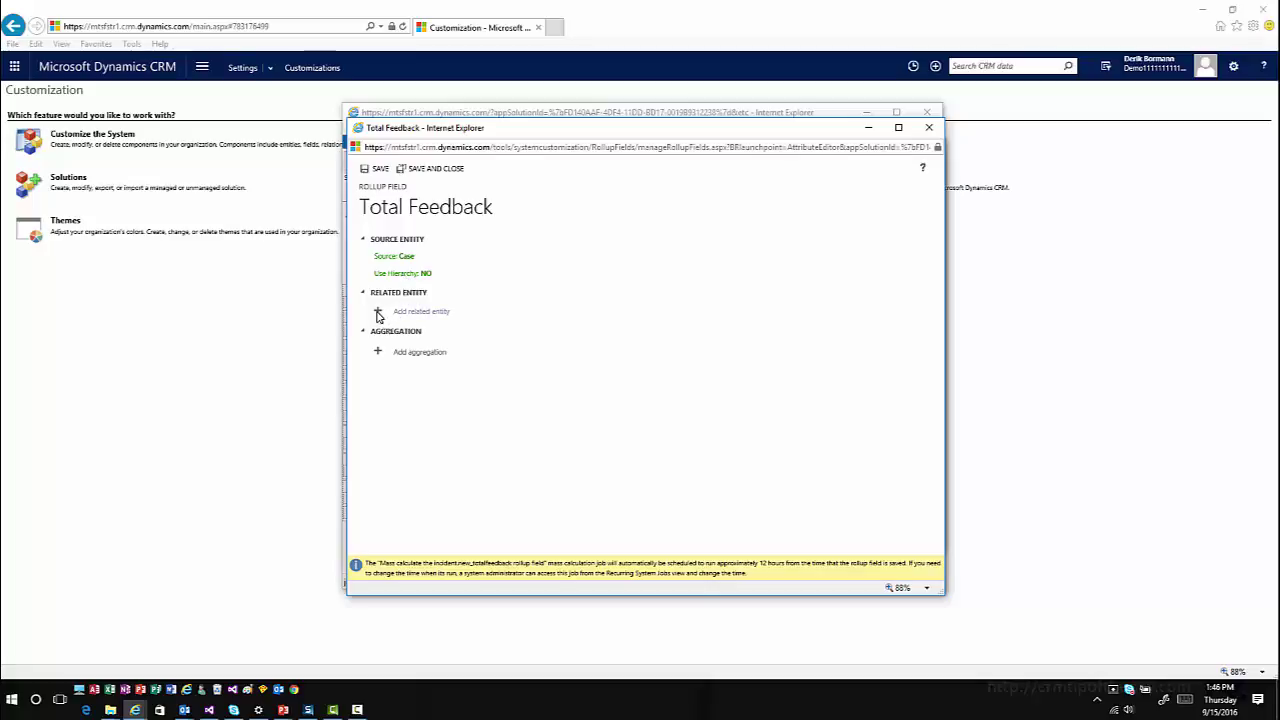
- Add Feedback (Regarding) as the rollup's related entity
left_click(378, 312)
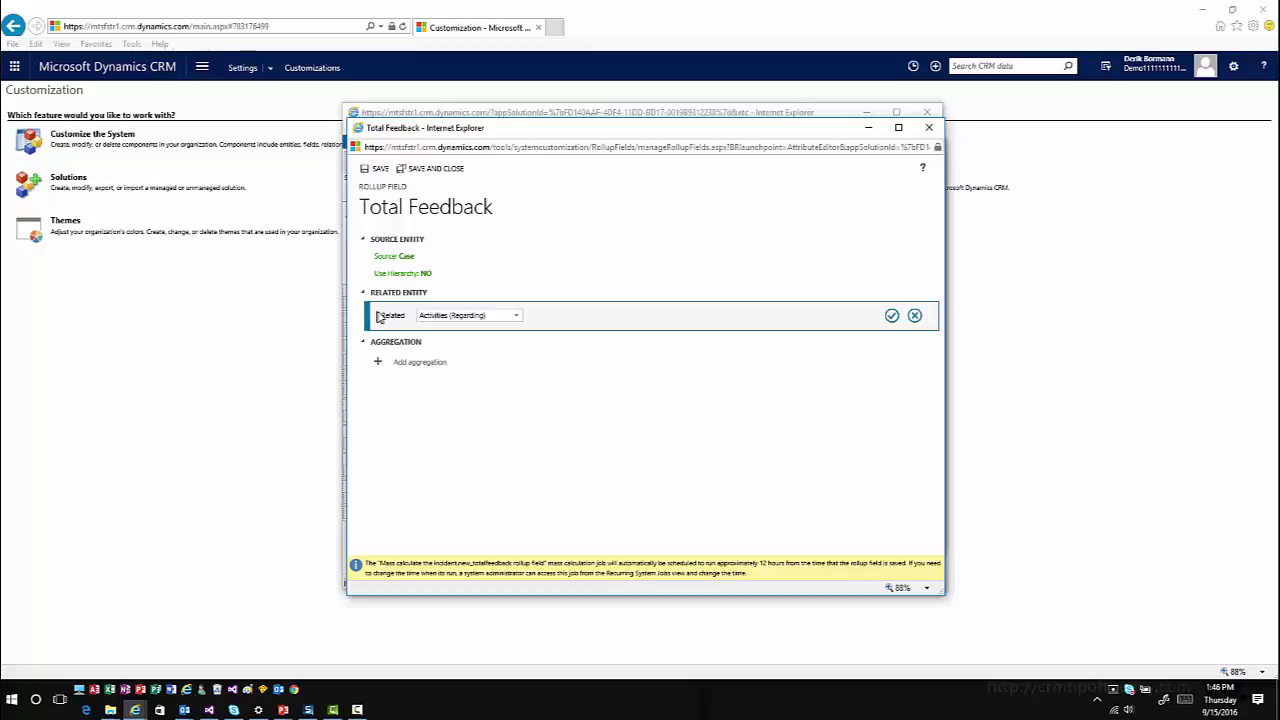
left_click(519, 320)
scroll(502, 356, "down", 3)
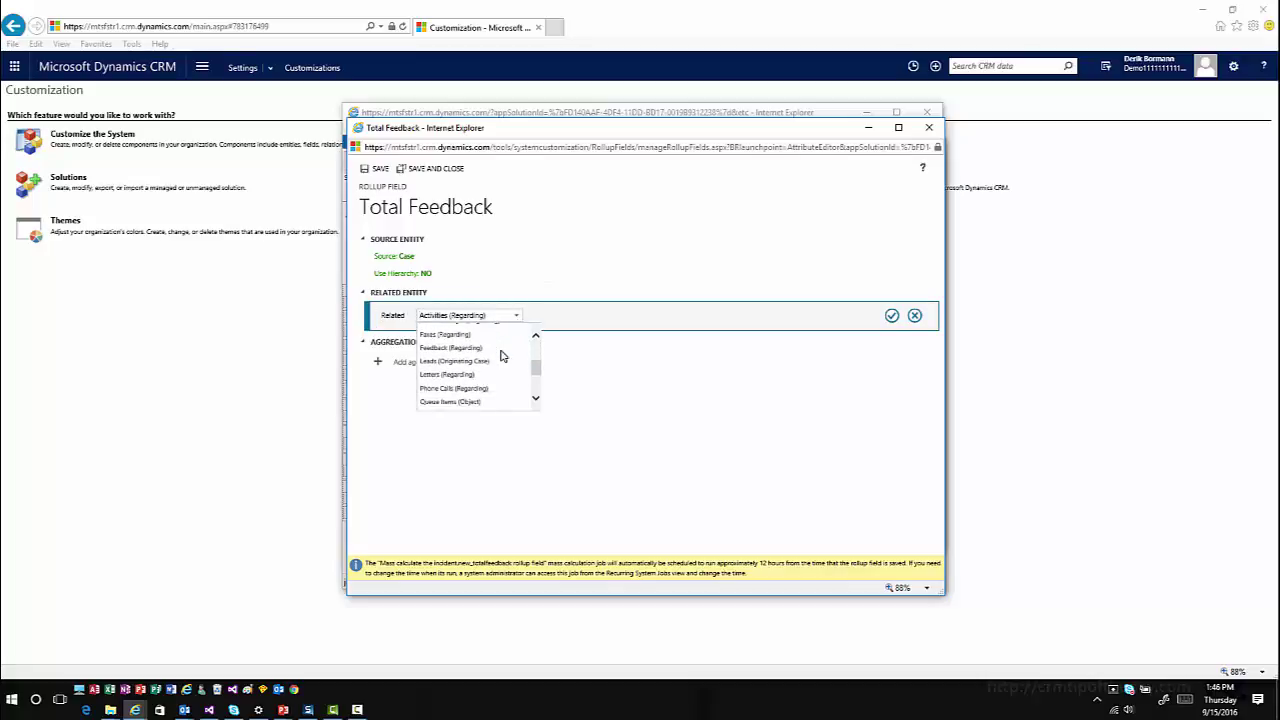
left_click(477, 347)
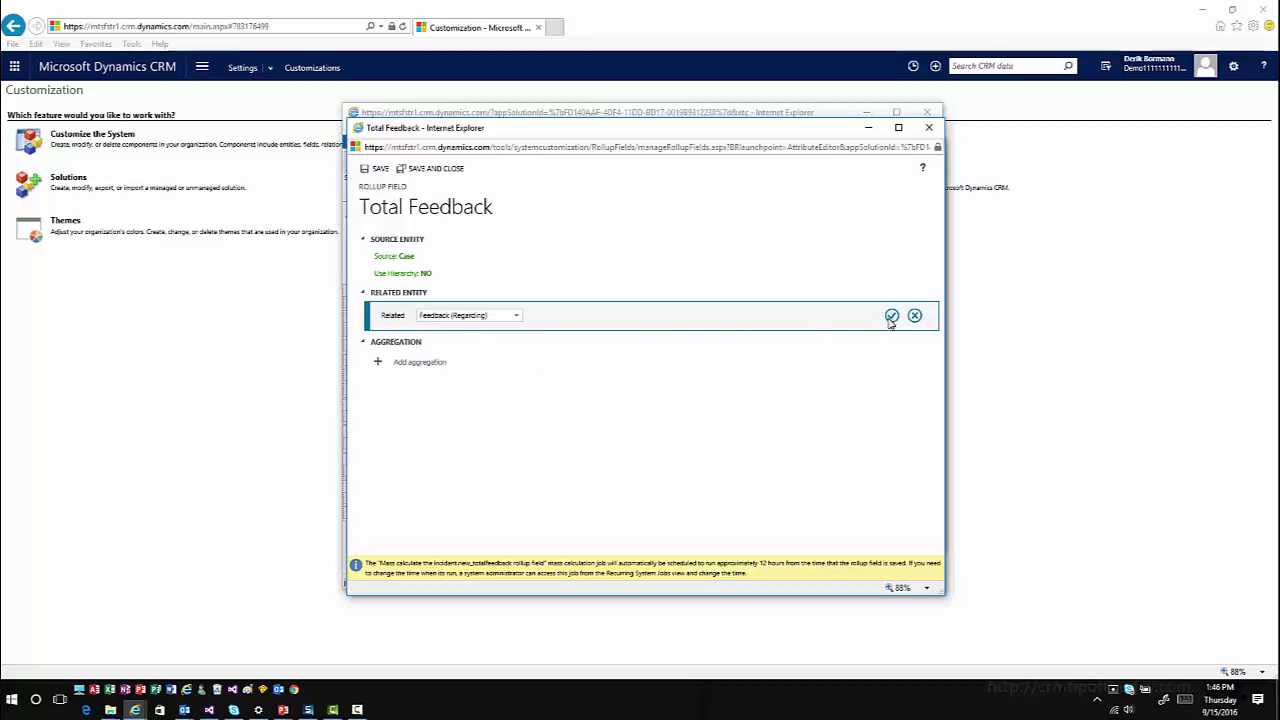
left_click(891, 316)
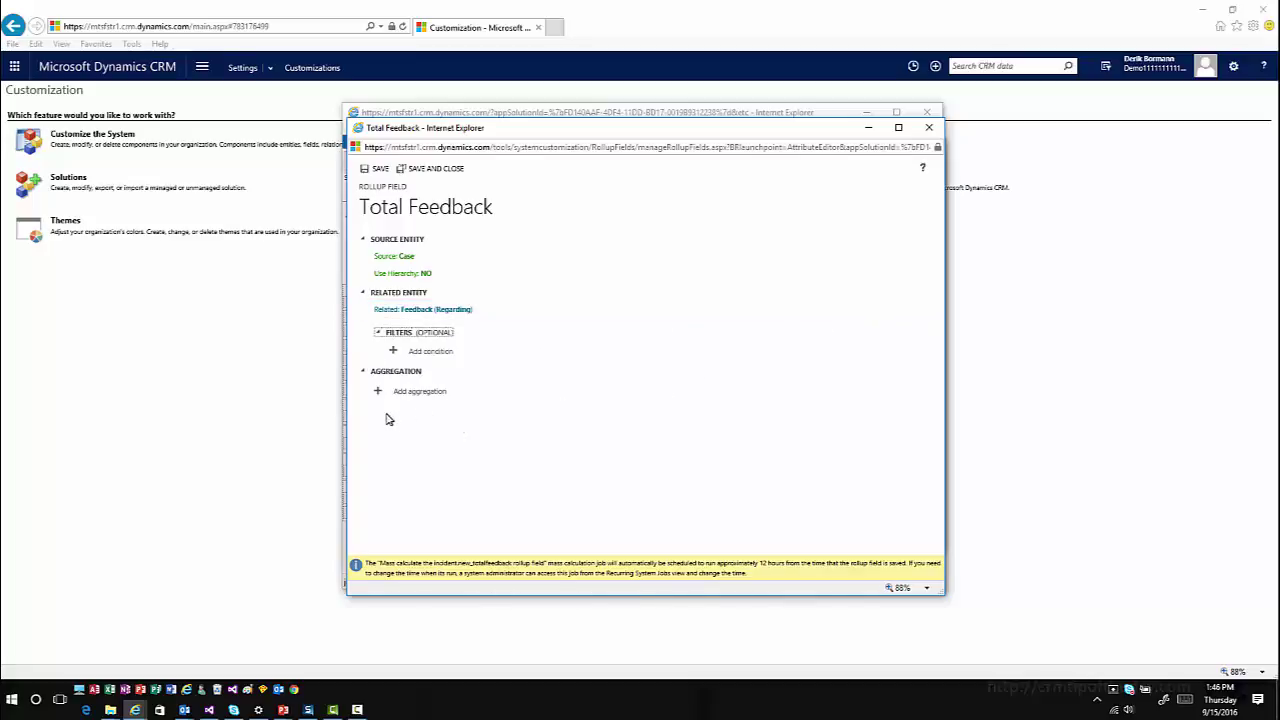
- Add a filter condition Status Equals Open on the related Feedback records
left_click(394, 351)
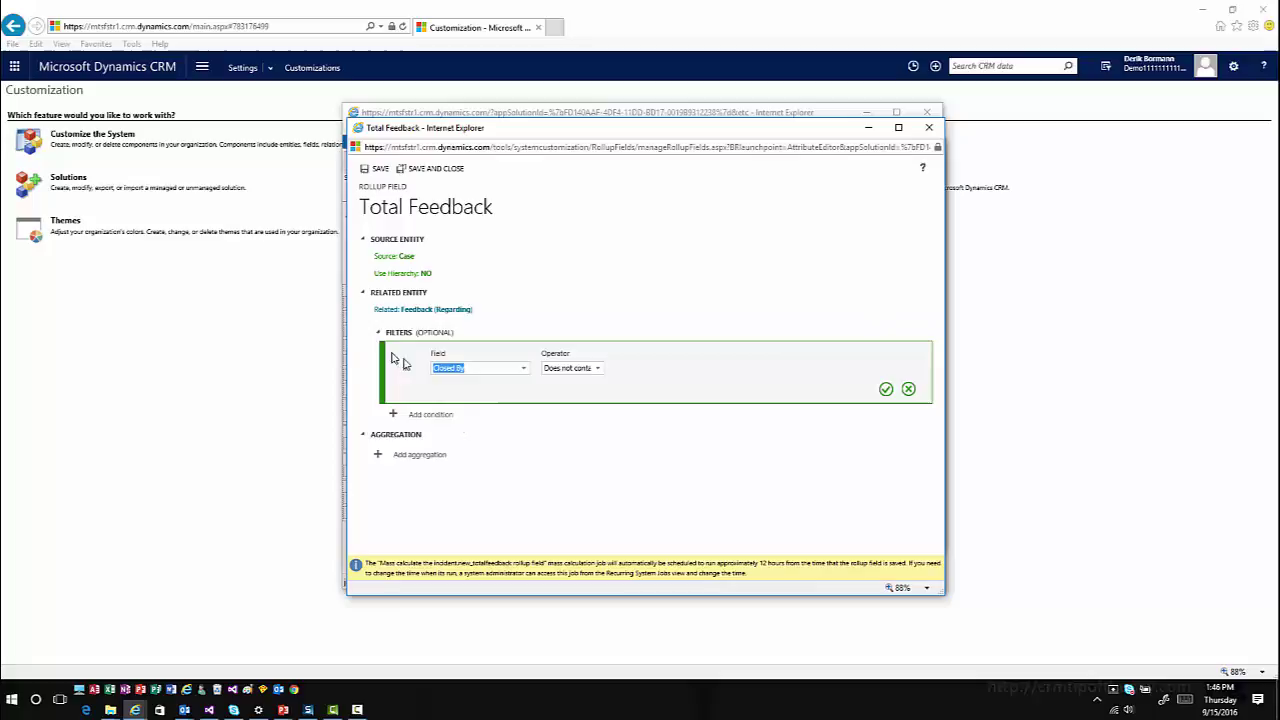
left_click(521, 368)
scroll(475, 422, "down", 5)
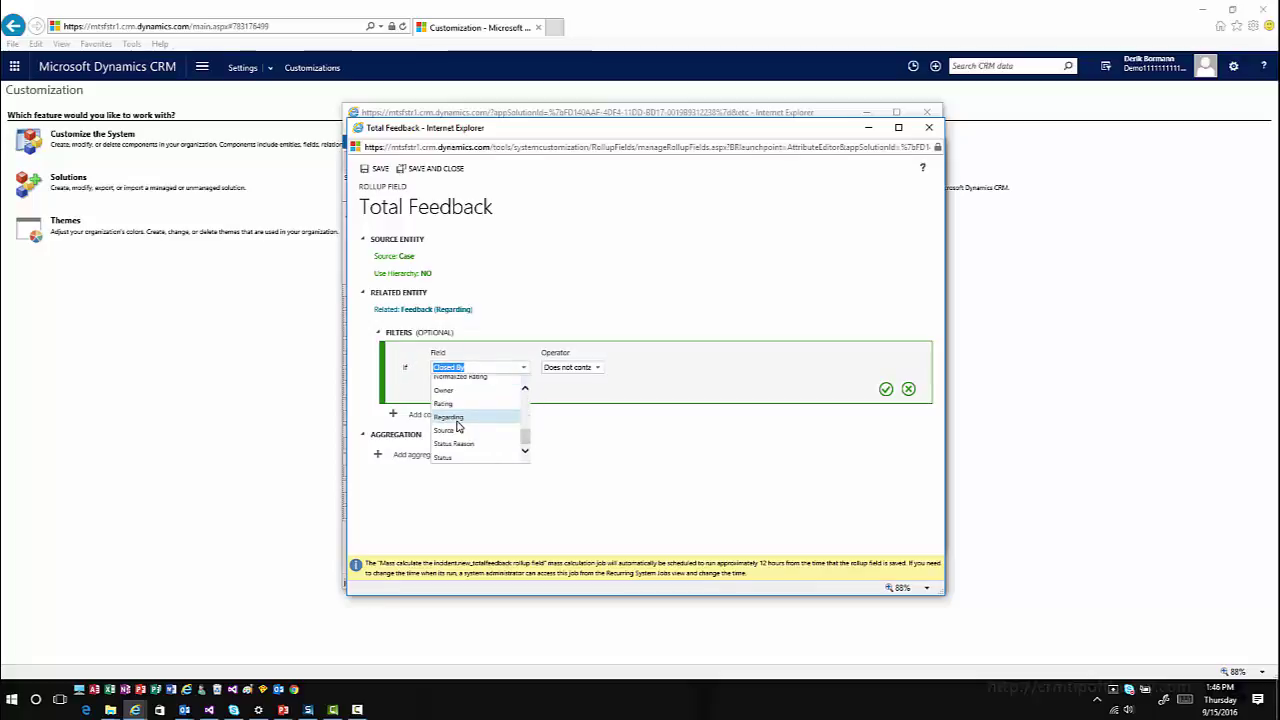
left_click(450, 459)
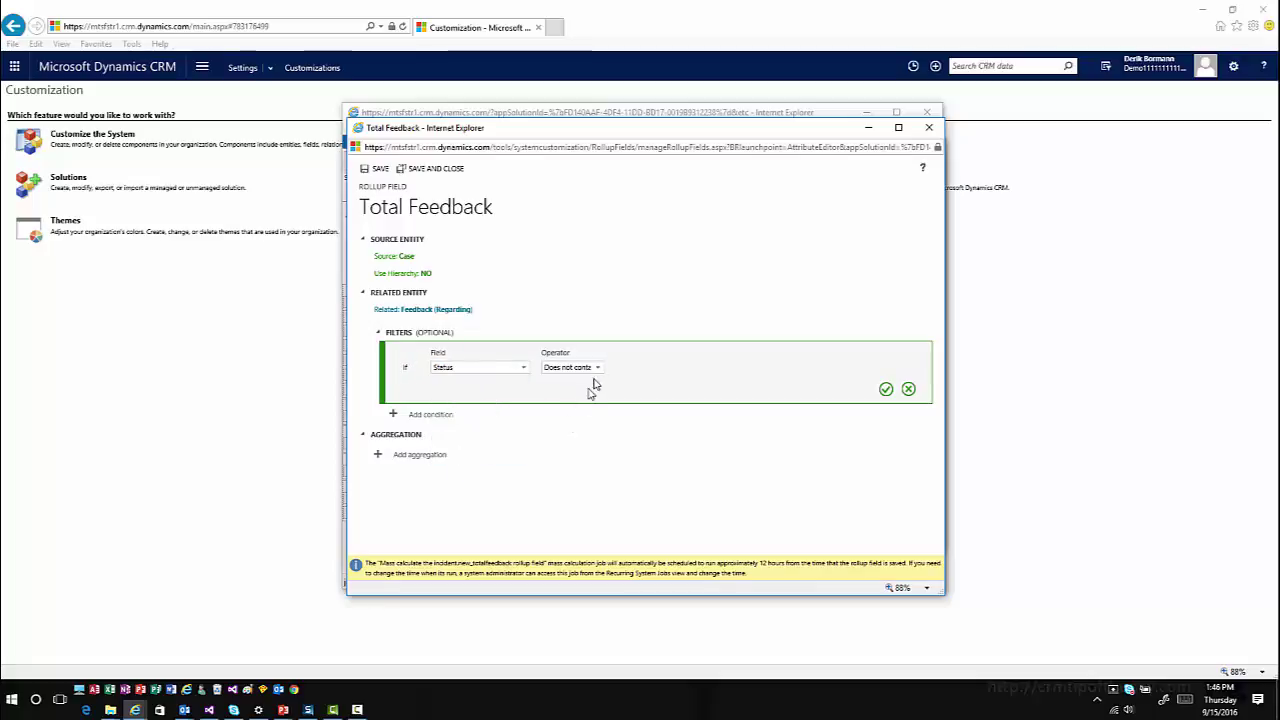
left_click(591, 369)
left_click(581, 381)
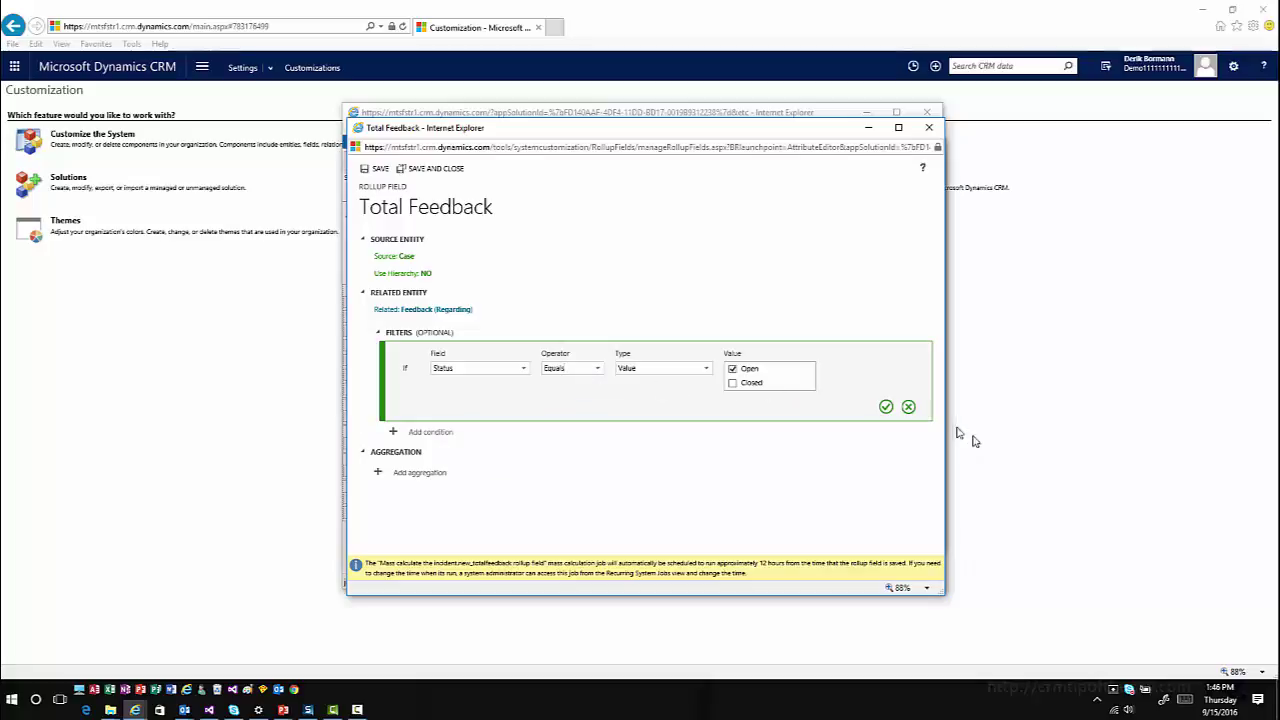
left_click(886, 406)
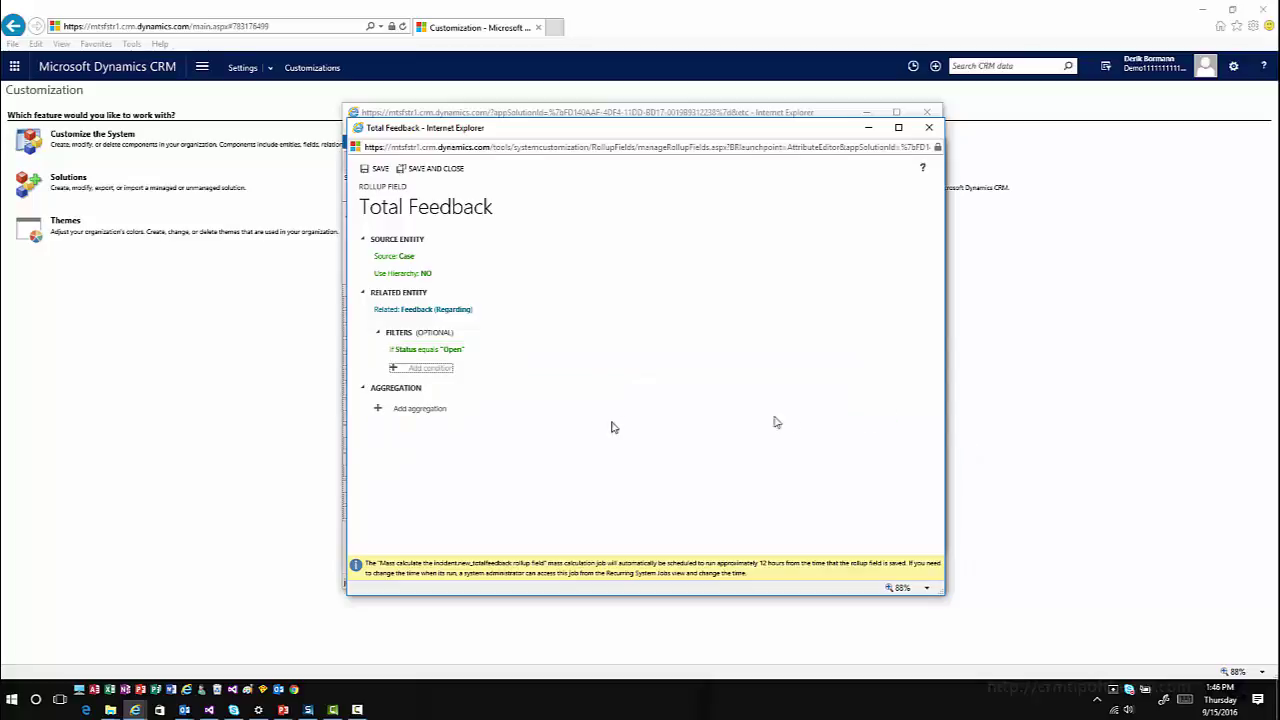
- Set the aggregation to COUNT of Feedback and save and close the rollup
left_click(377, 411)
type("SUM")
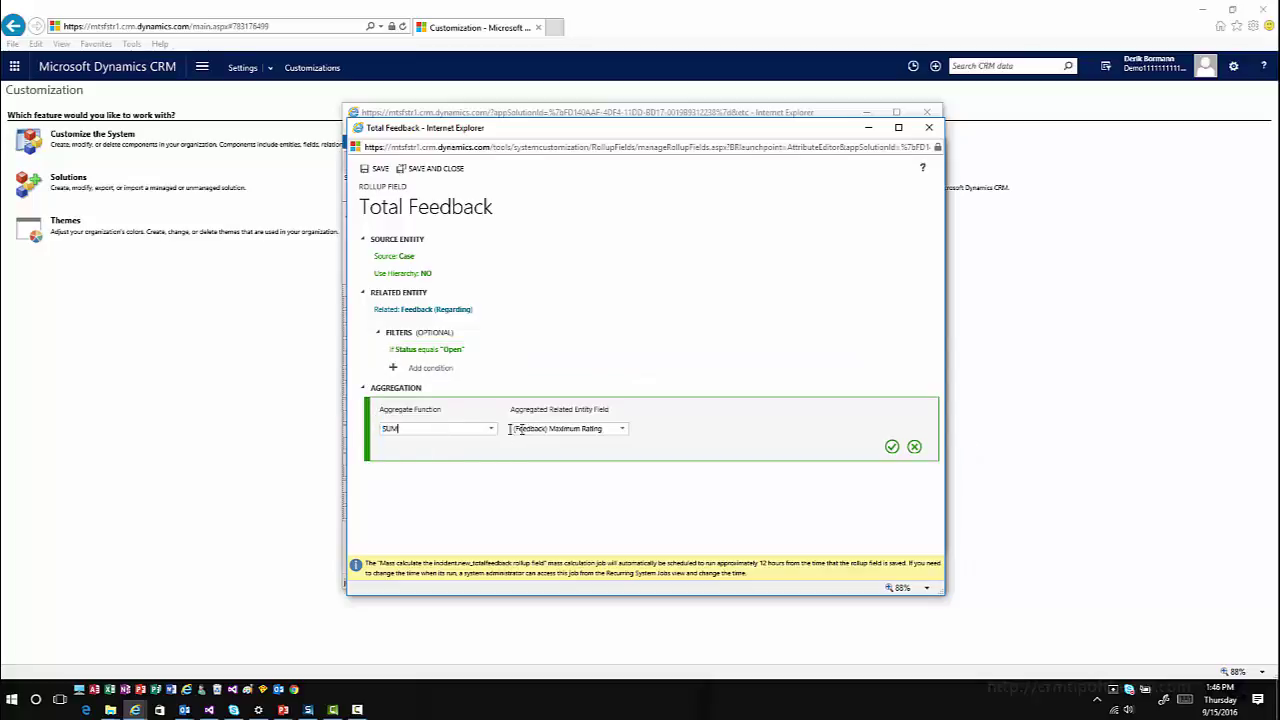
left_click(491, 428)
left_click(432, 485)
left_click(893, 448)
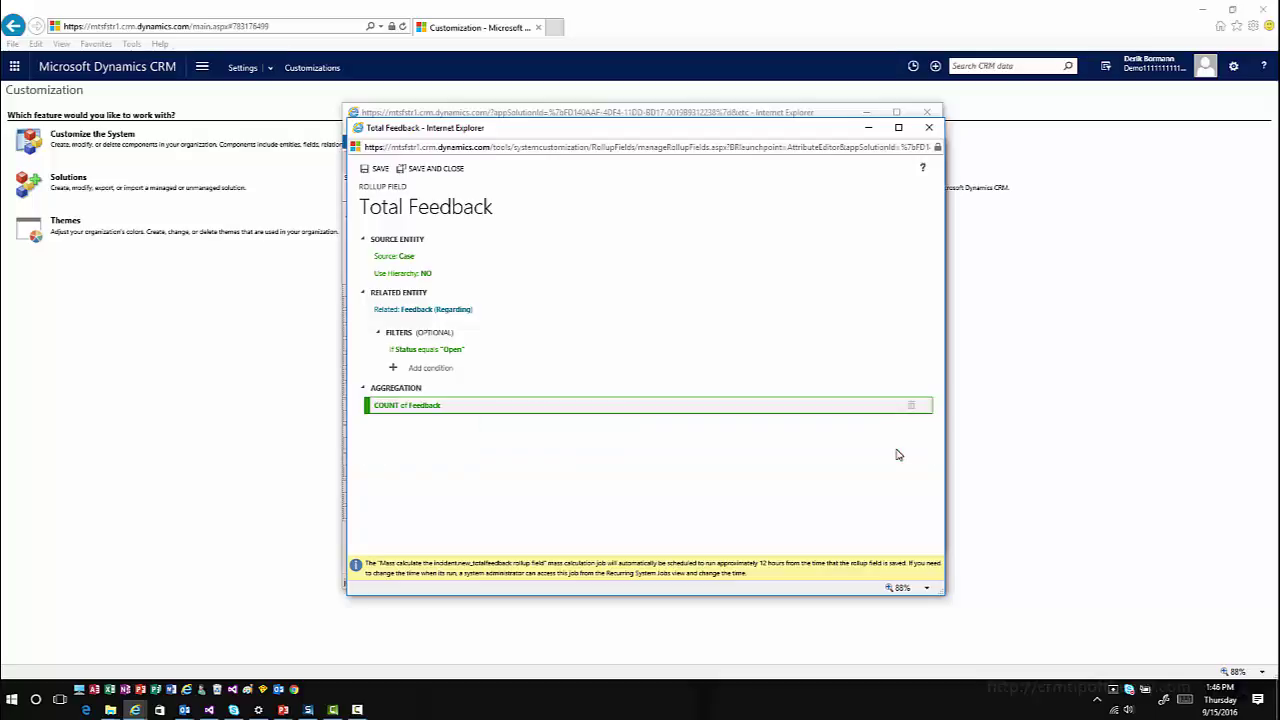
left_click(449, 172)
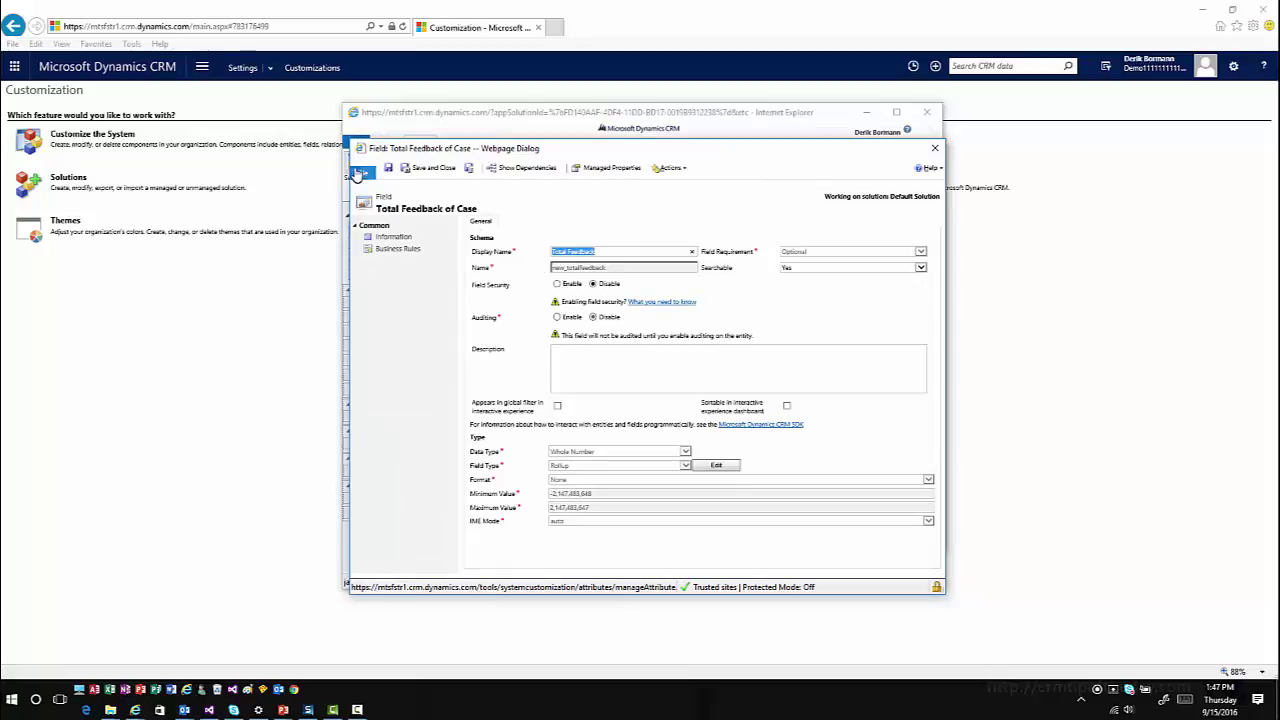
- Save the Total Feedback field and filter Field Explorer to Custom Fields
left_click(422, 172)
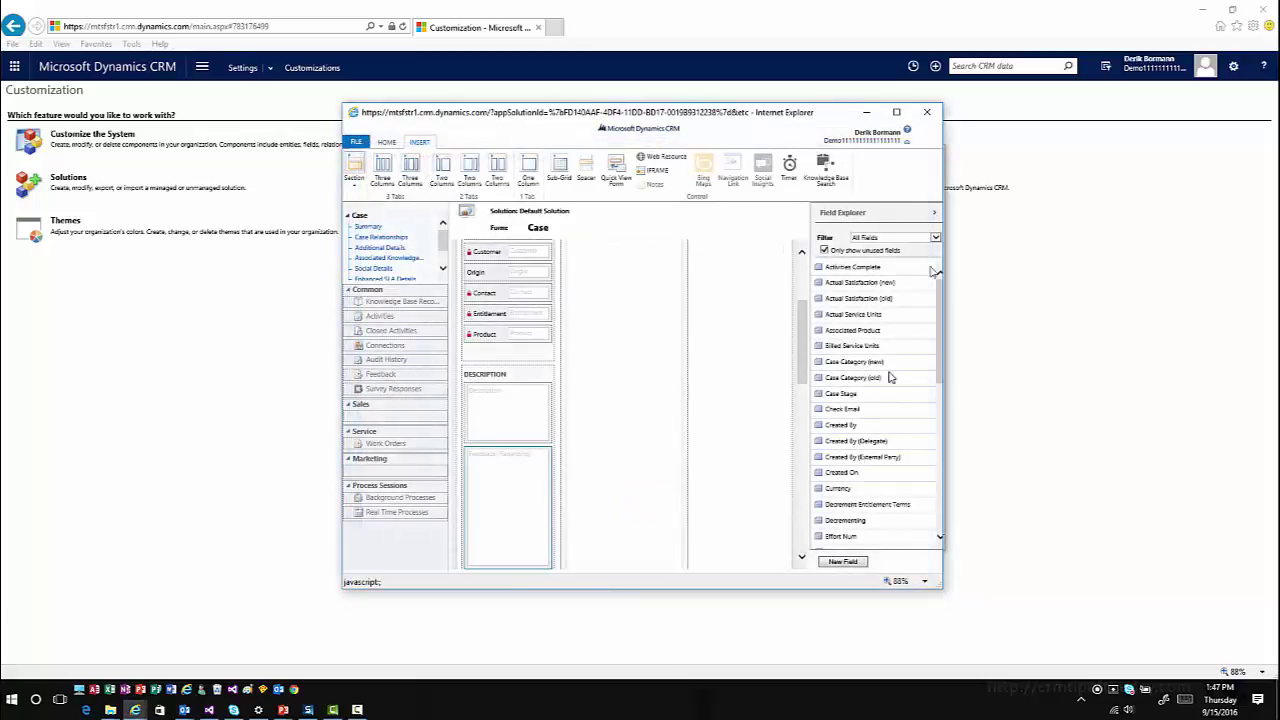
left_click(896, 240)
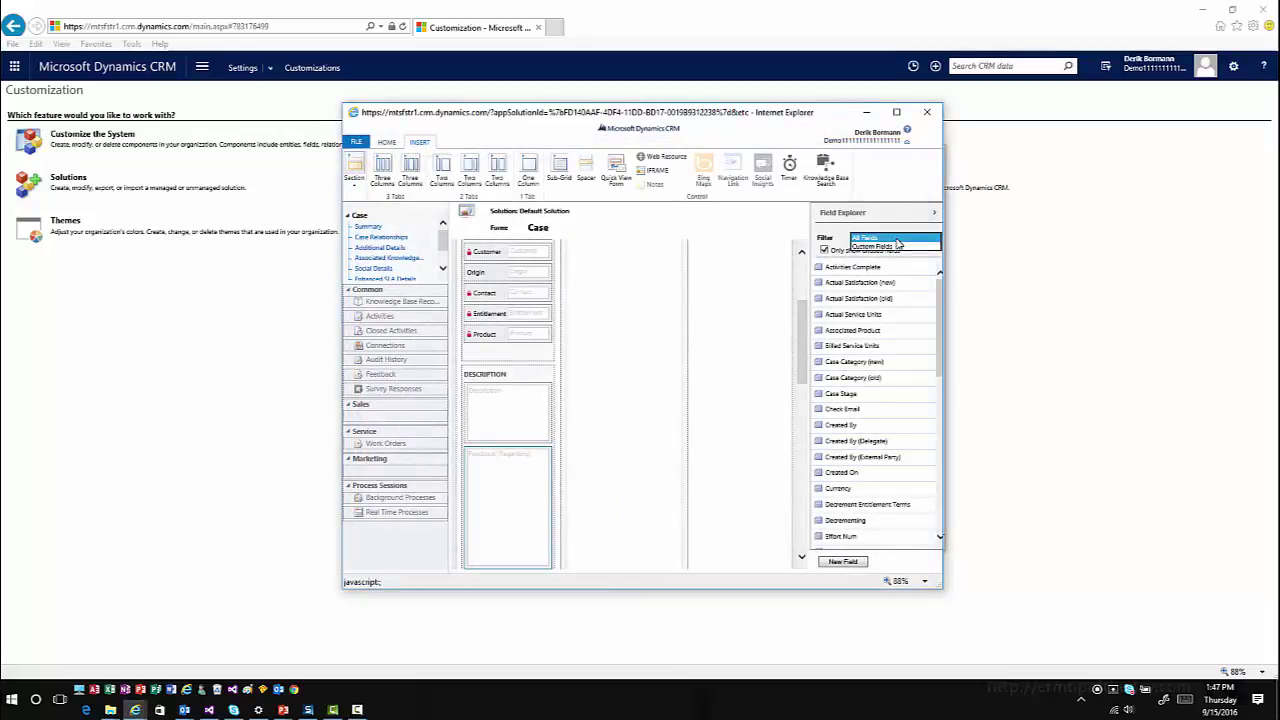
left_click(894, 246)
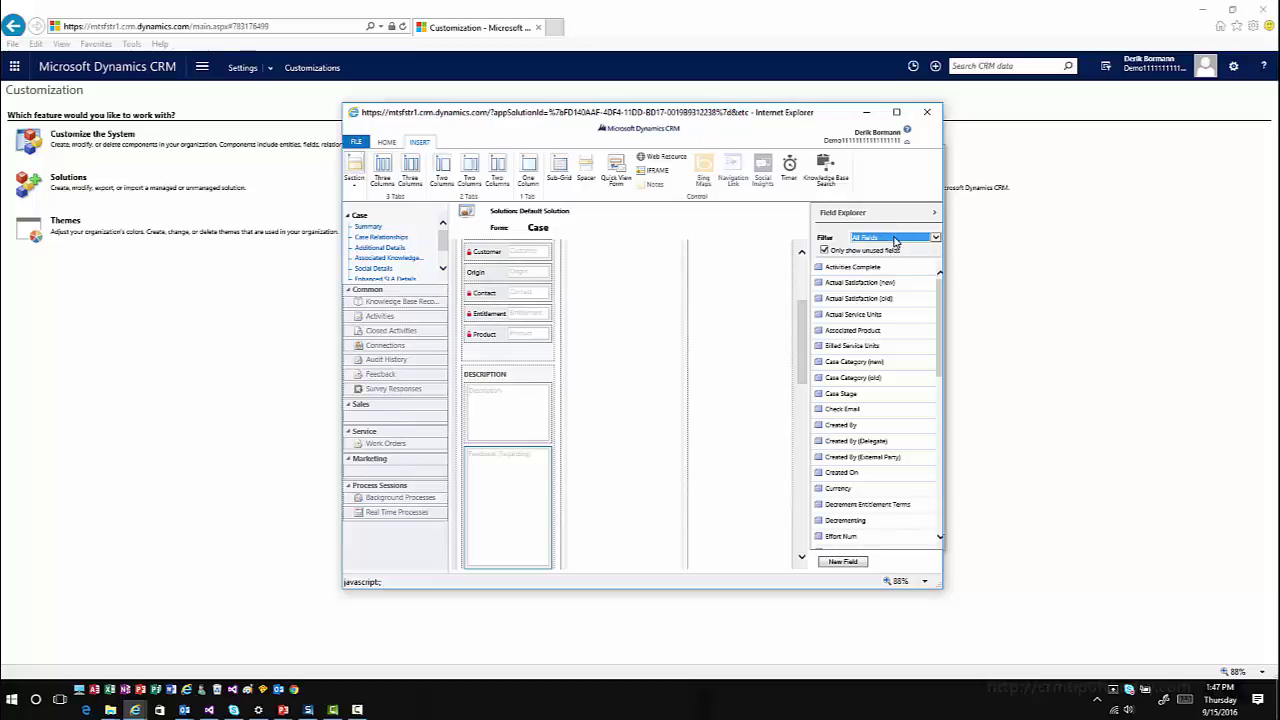
left_click(896, 240)
left_click(889, 252)
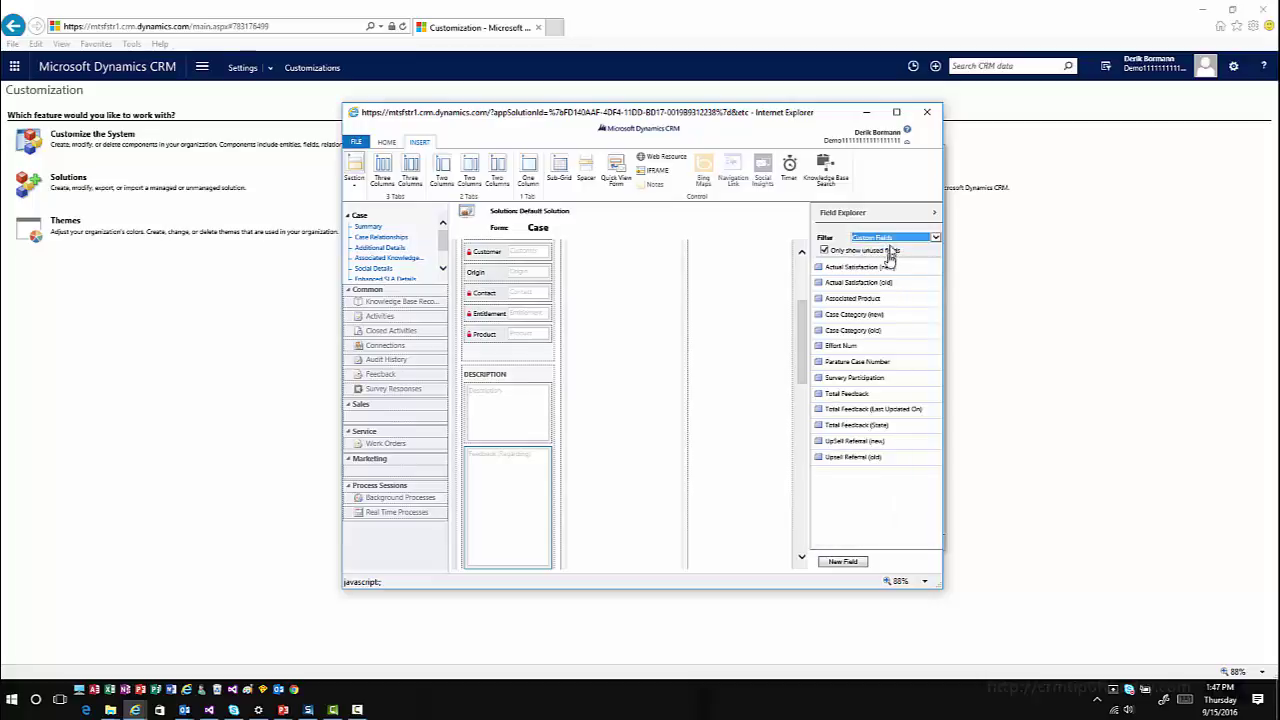
- Place Total Feedback below Product on the form, then save and close the form
left_click_drag(889, 394, 517, 351)
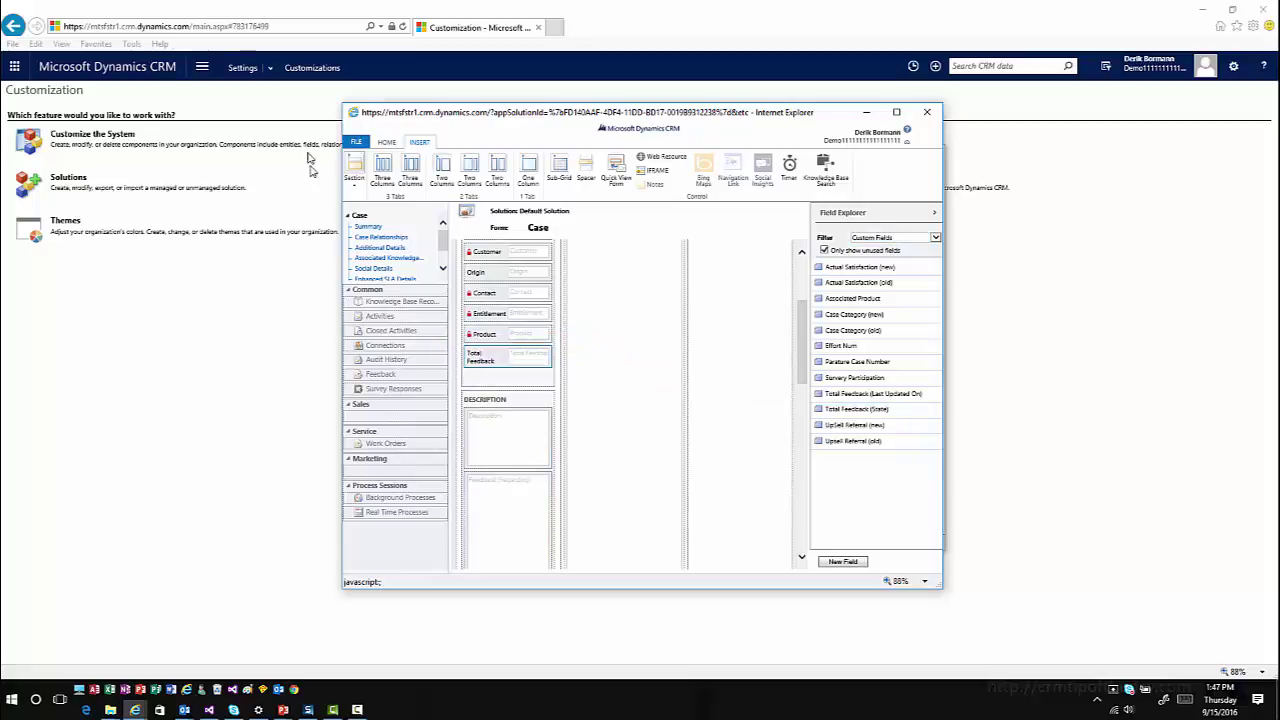
left_click(387, 142)
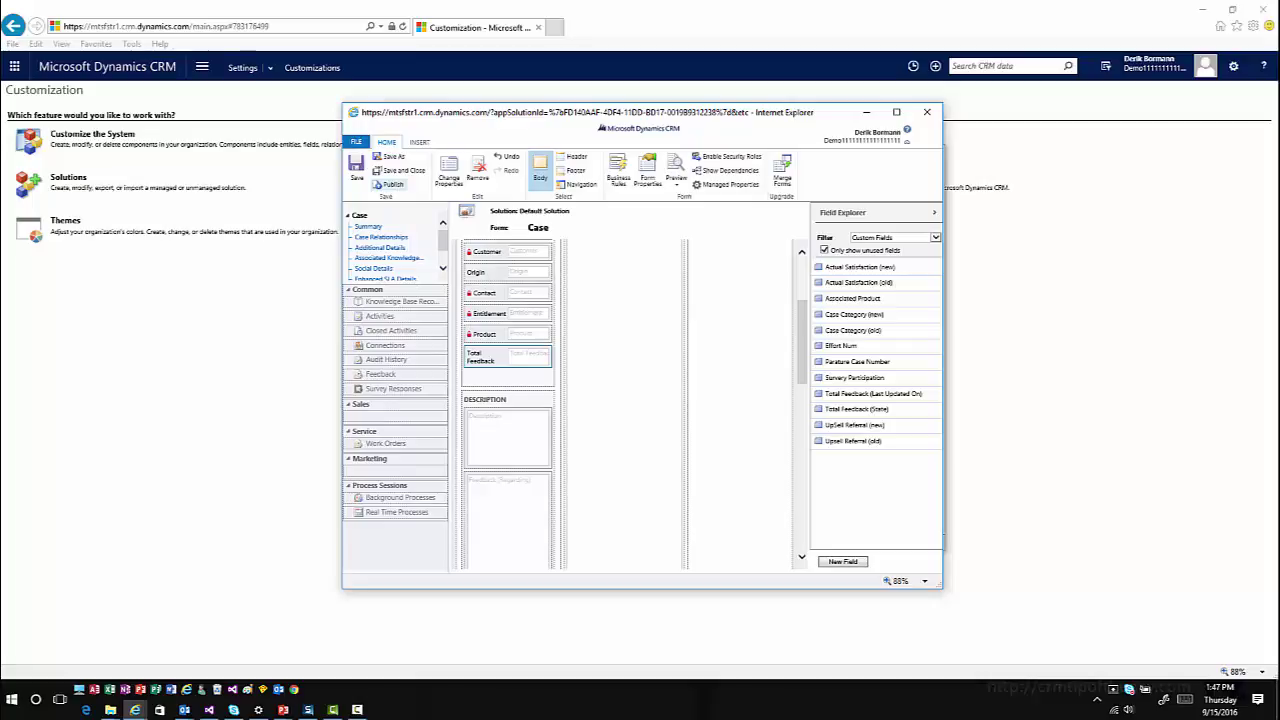
left_click(398, 170)
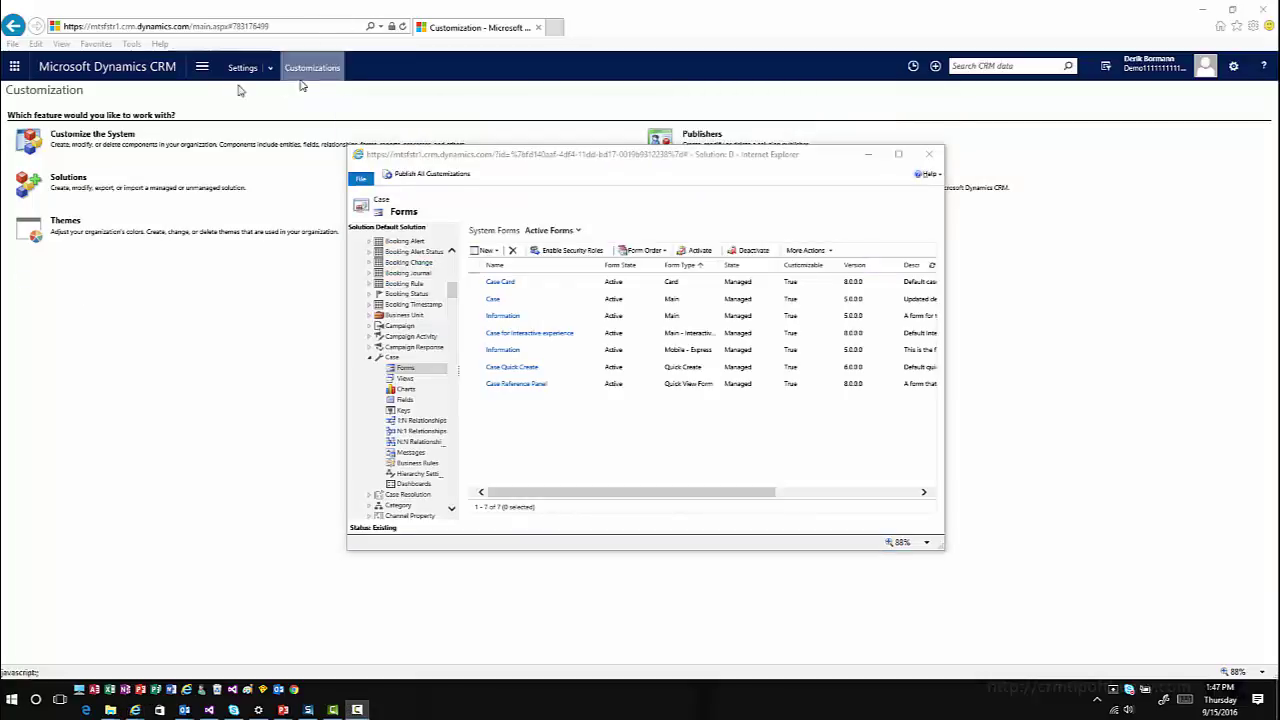
- Navigate to Service > Cases to show the empty My Active Cases view
left_click(203, 72)
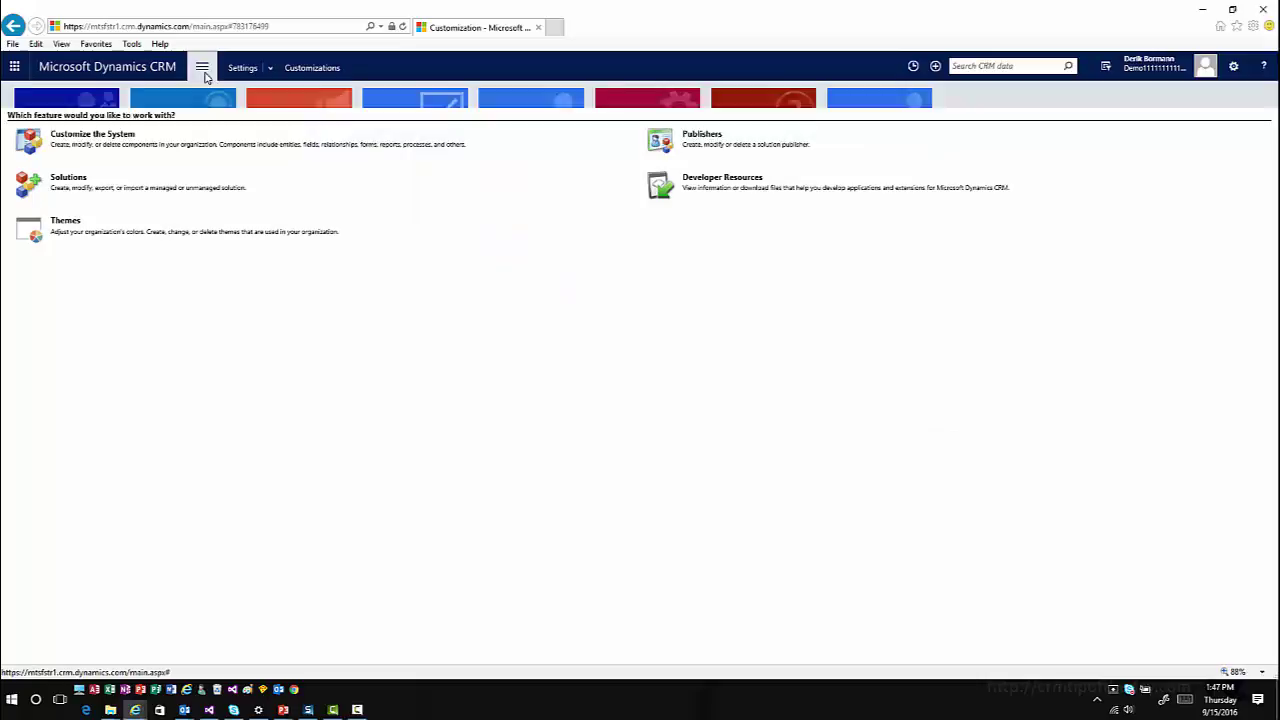
left_click(200, 105)
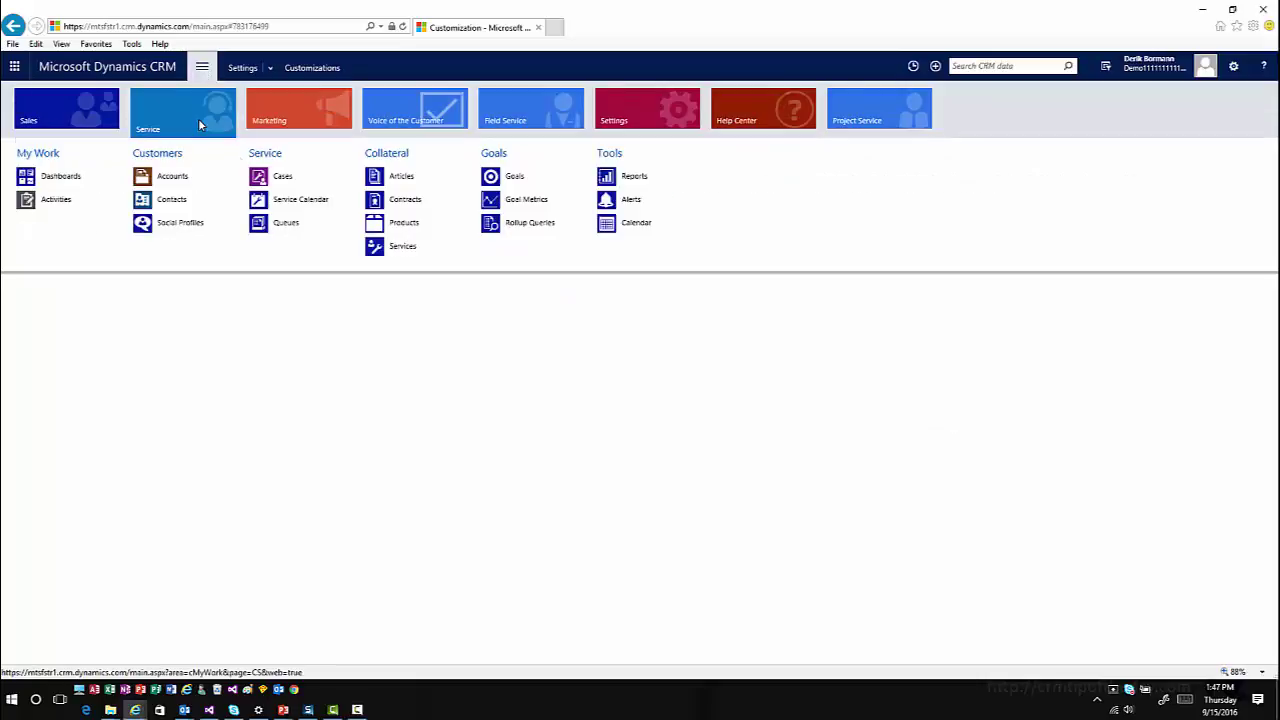
left_click(328, 187)
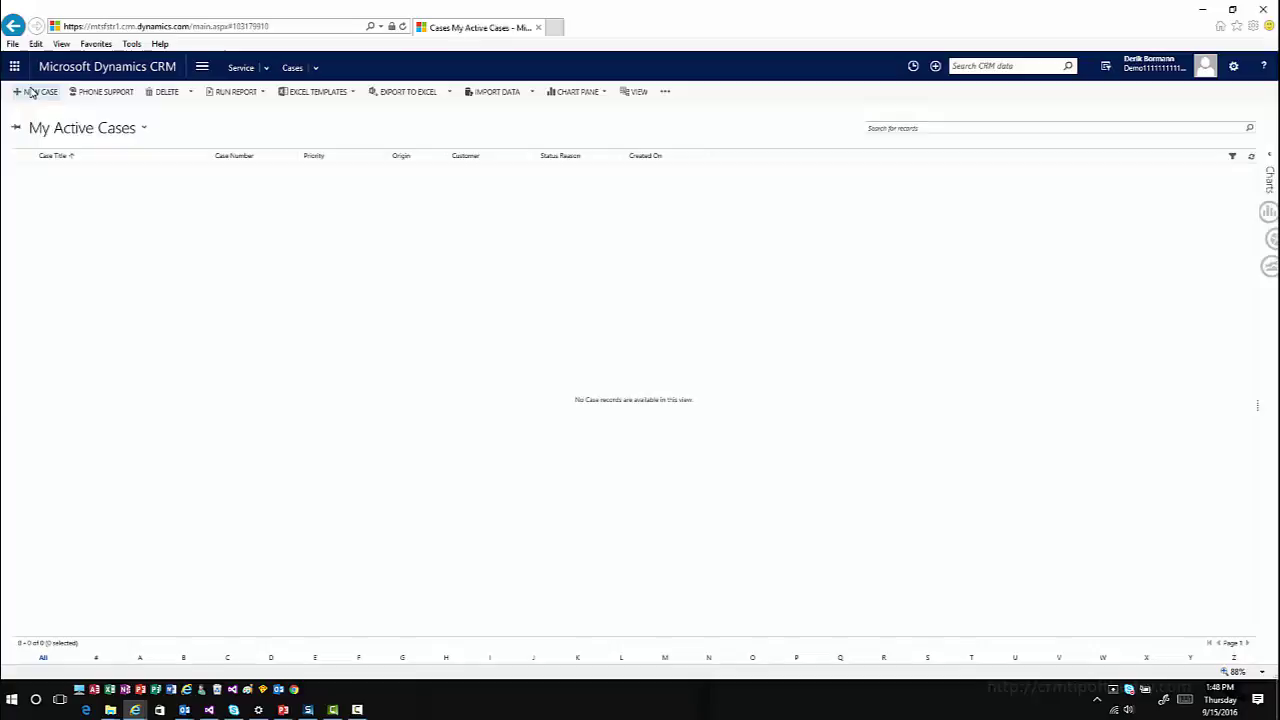
- Create a new case titled 'Sample' with customer A. Datum and save it
left_click(36, 92)
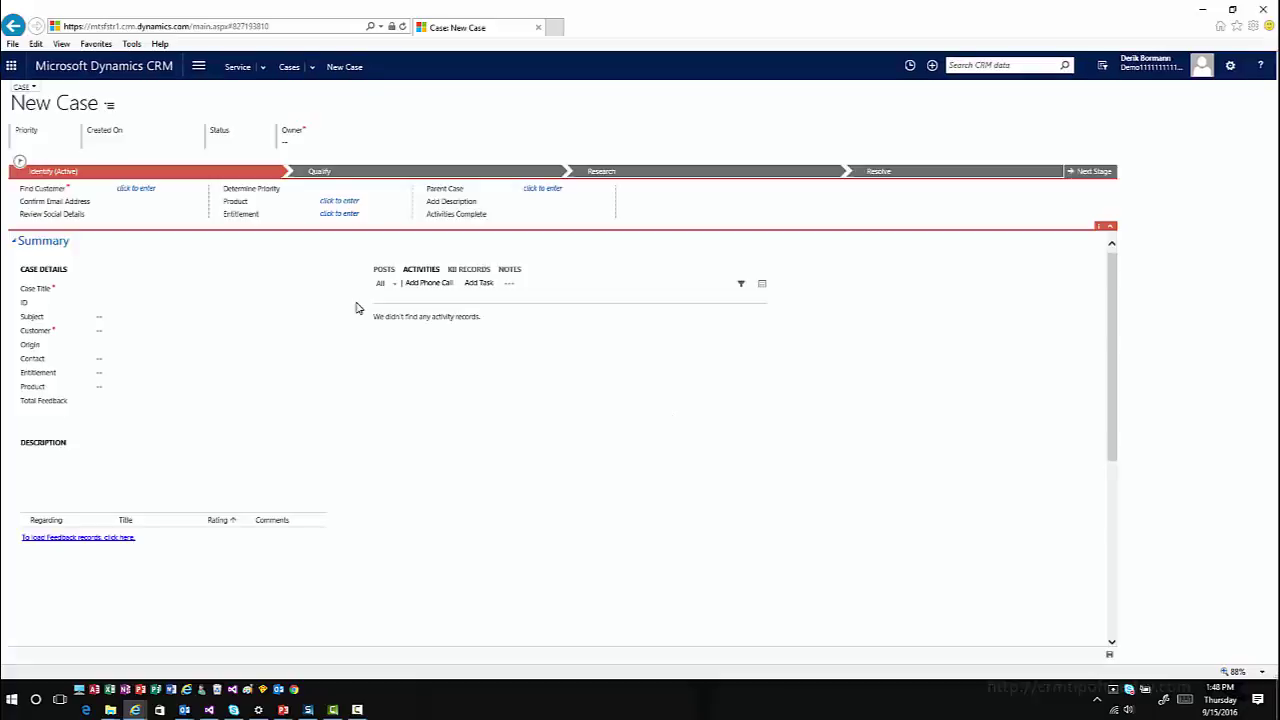
left_click(159, 291)
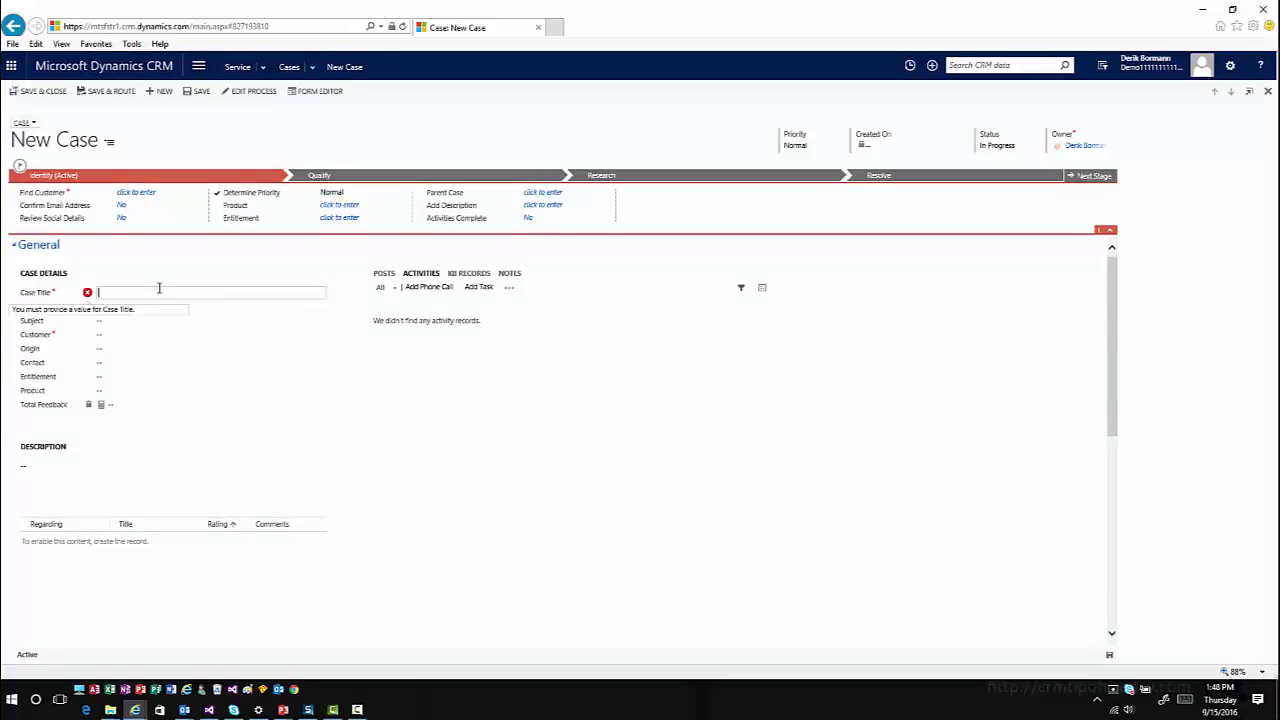
type("Sample")
key("Tab")
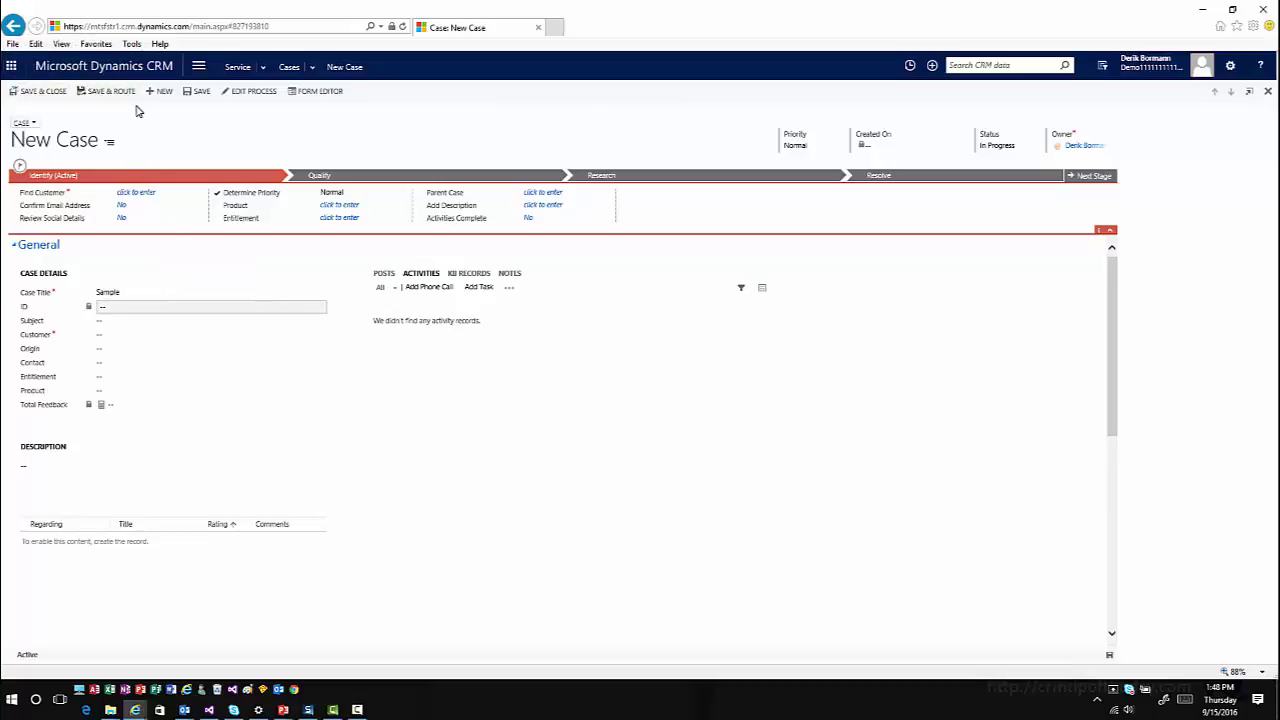
left_click(196, 91)
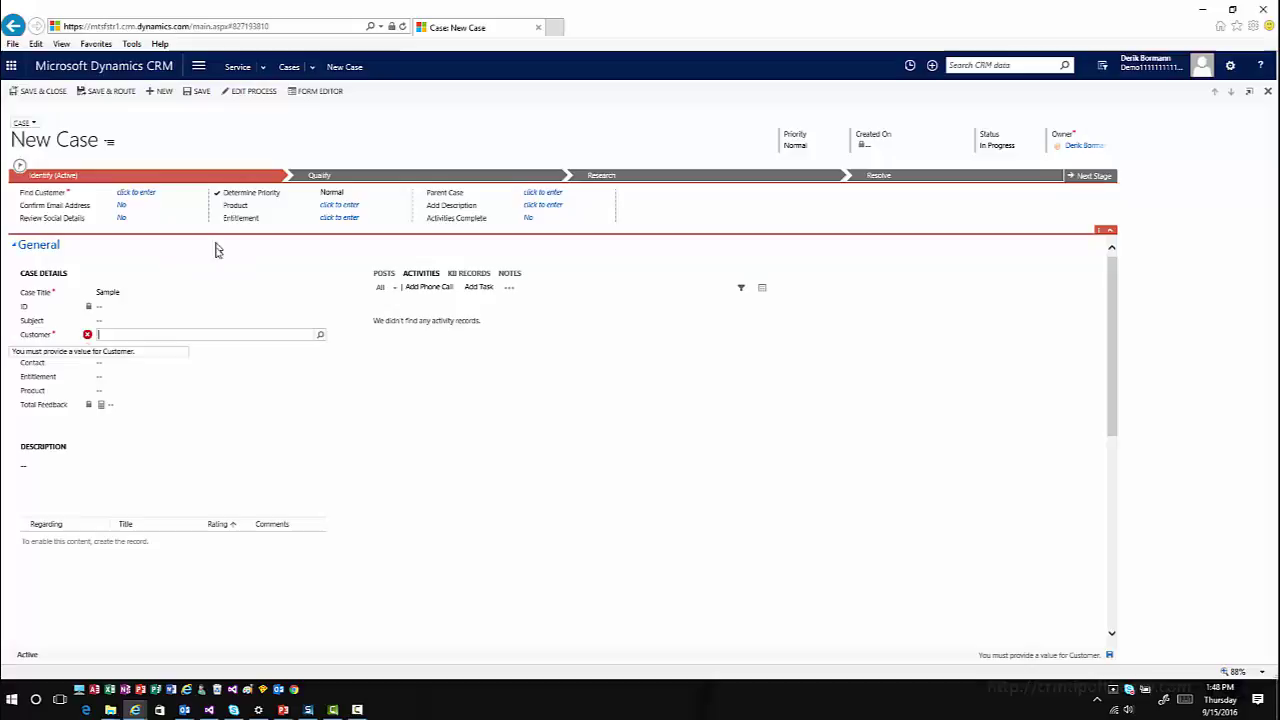
left_click(320, 337)
left_click(128, 352)
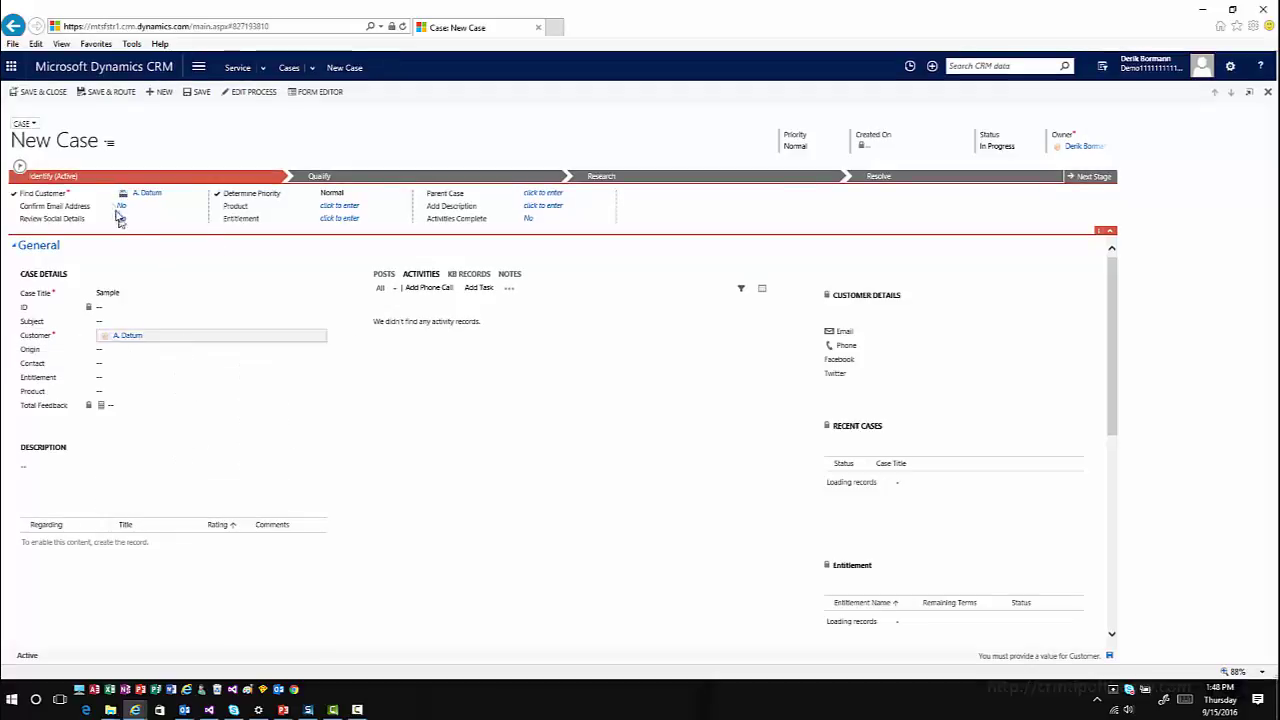
left_click(196, 91)
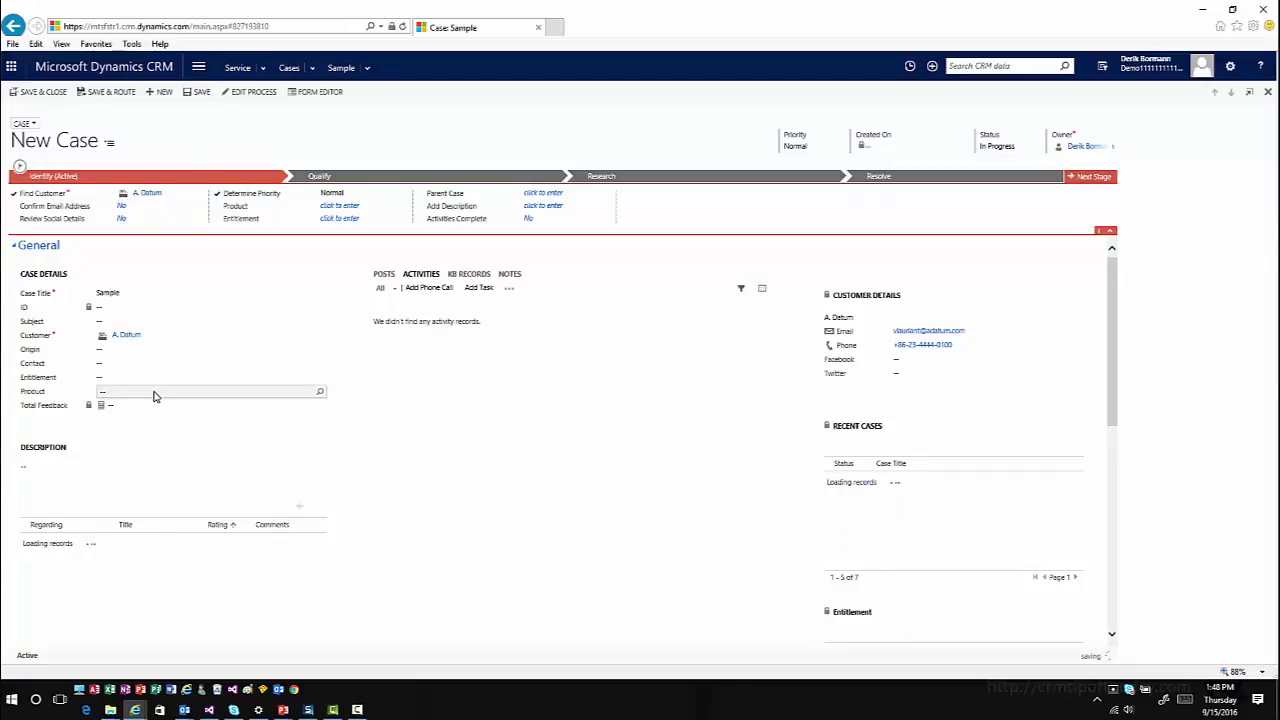
scroll(154, 396, "down", 1)
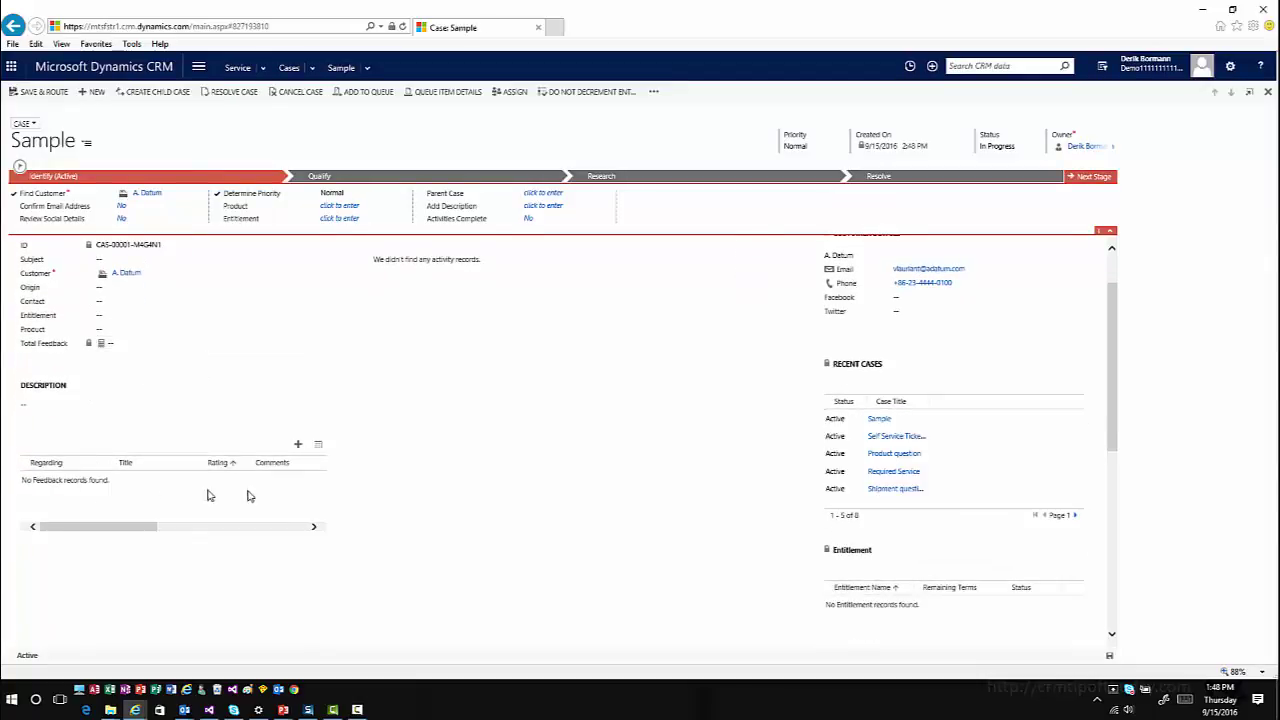
scroll(208, 495, "up", 1)
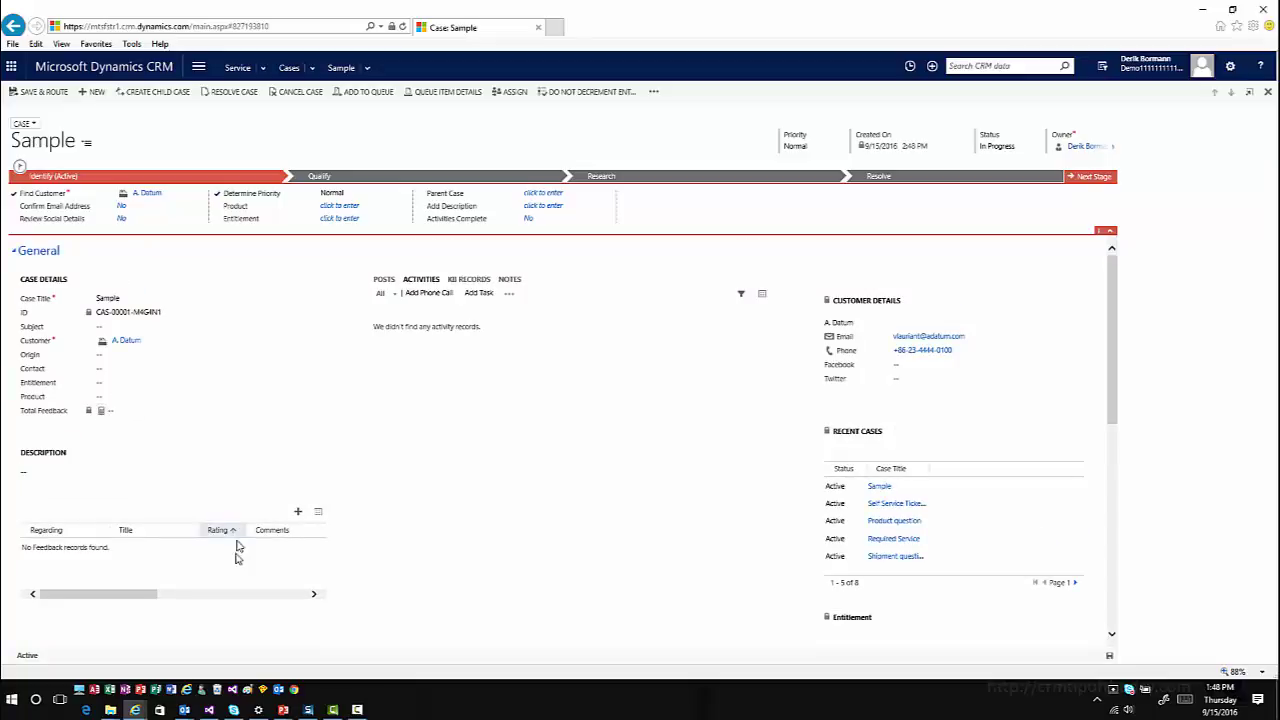
- From the case's Feedback sub-grid, create a new feedback titled 'Suggestions for Form Design'
left_click(298, 514)
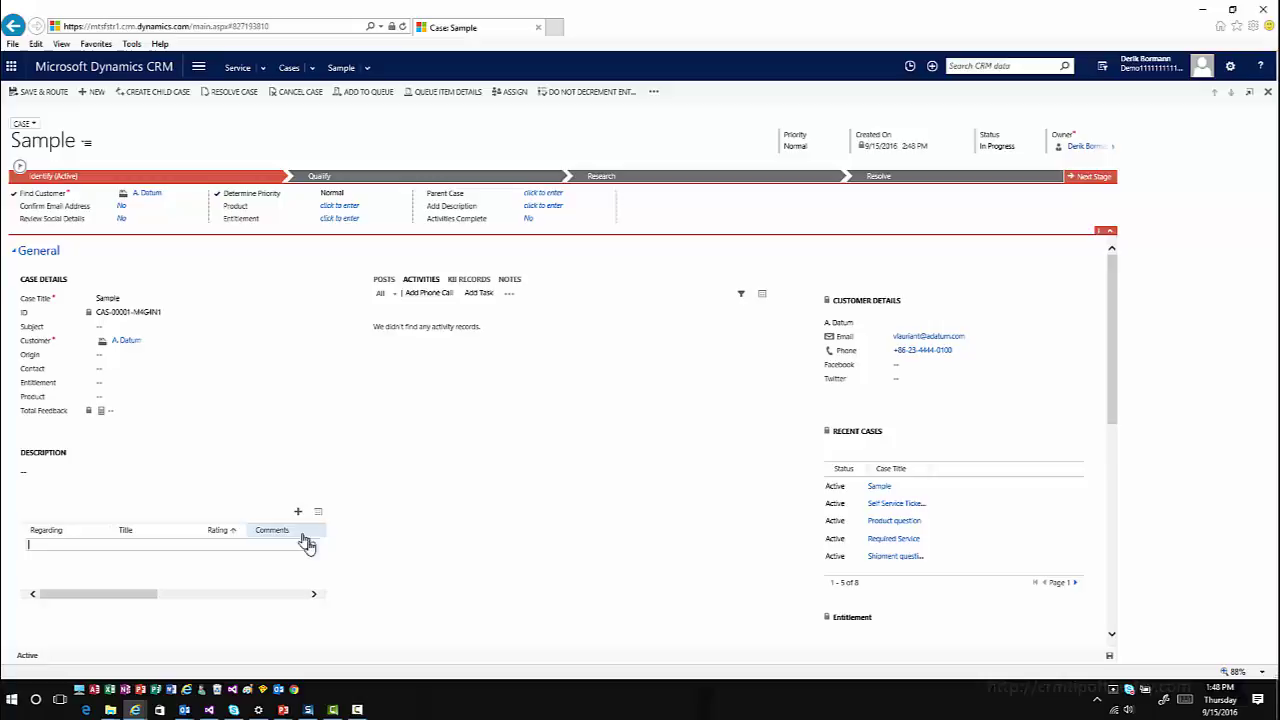
left_click(313, 548)
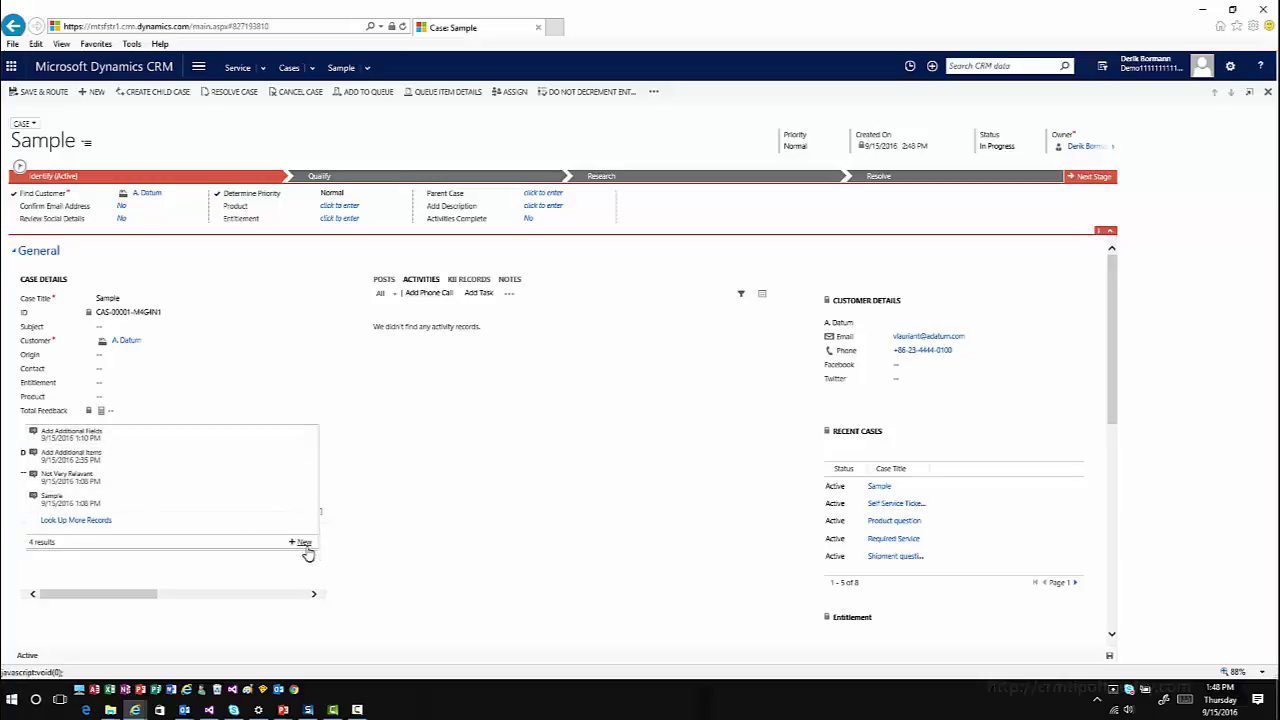
left_click(303, 543)
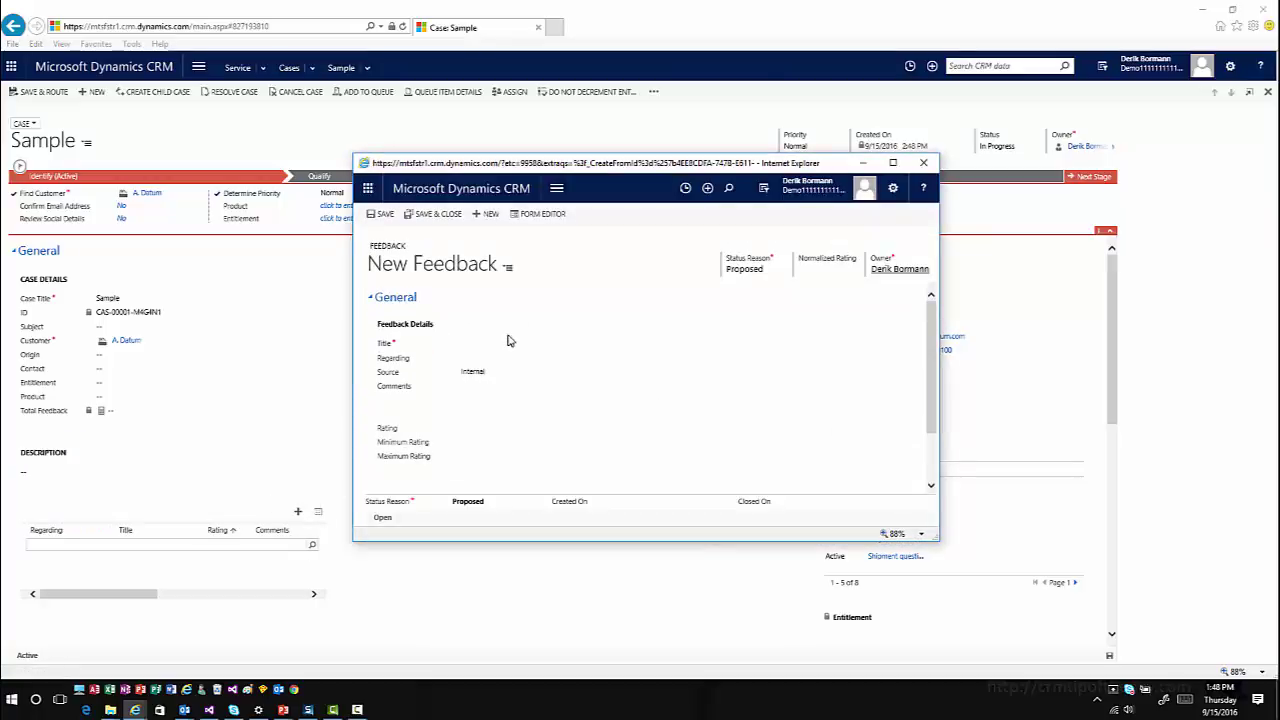
left_click(474, 342)
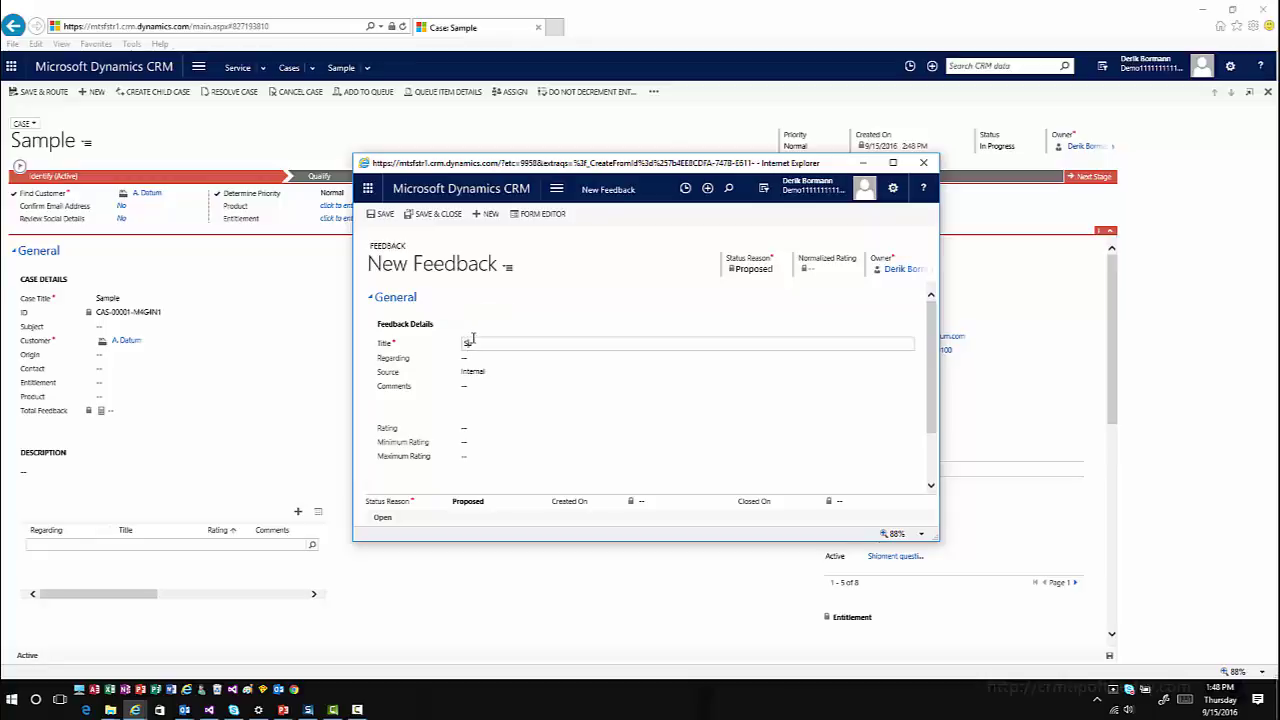
type("Suggestions for Form Design")
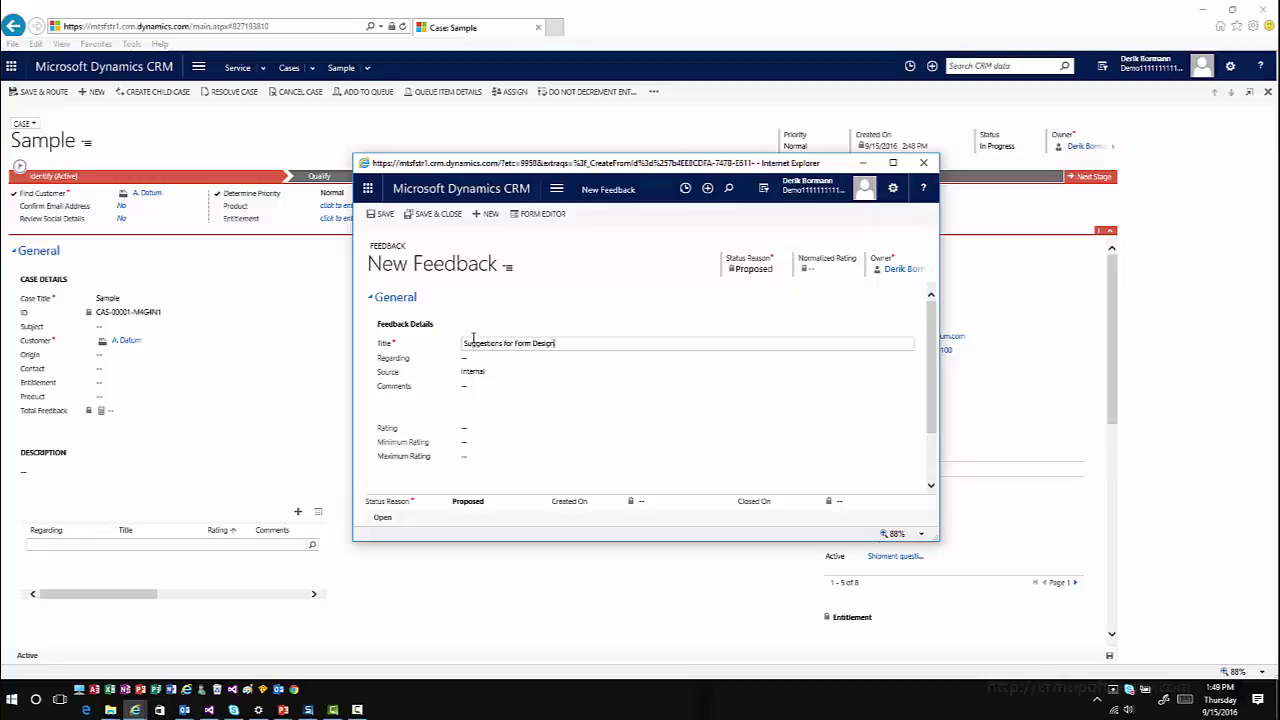
key("Tab")
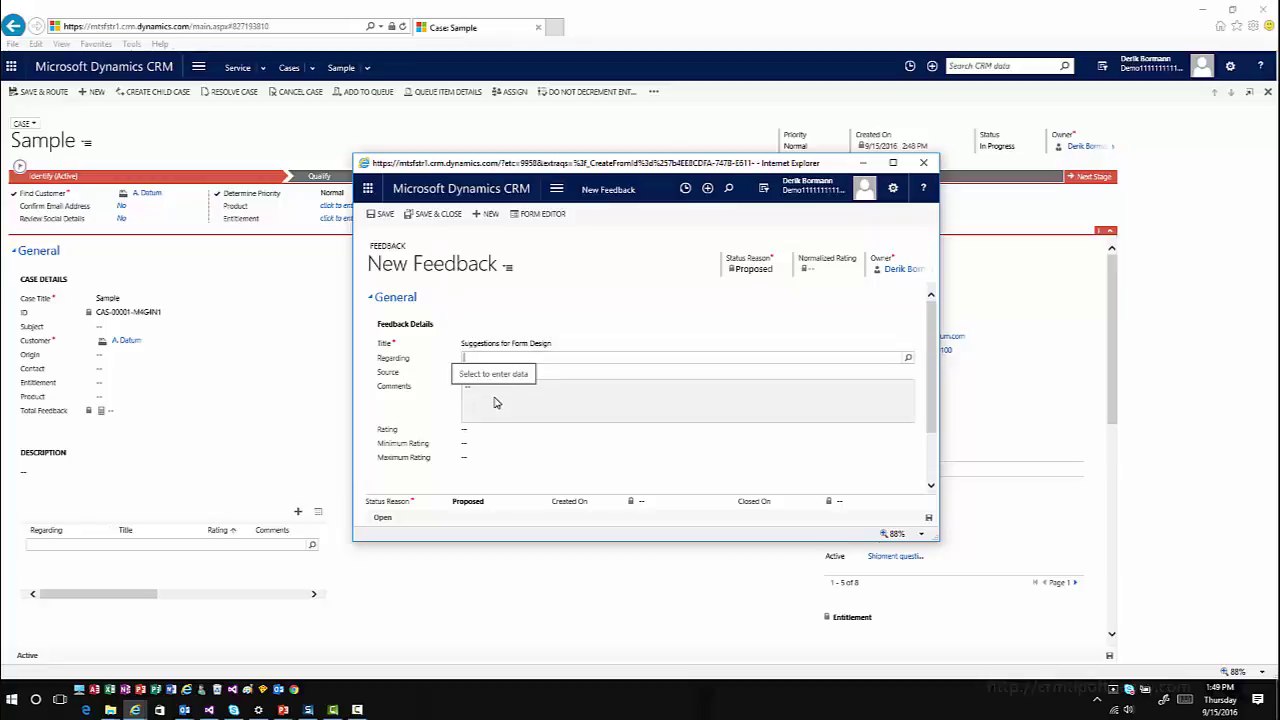
- Keep source Internal, add comments 'Change Section Order', rating 15, then save and close
left_click(490, 374)
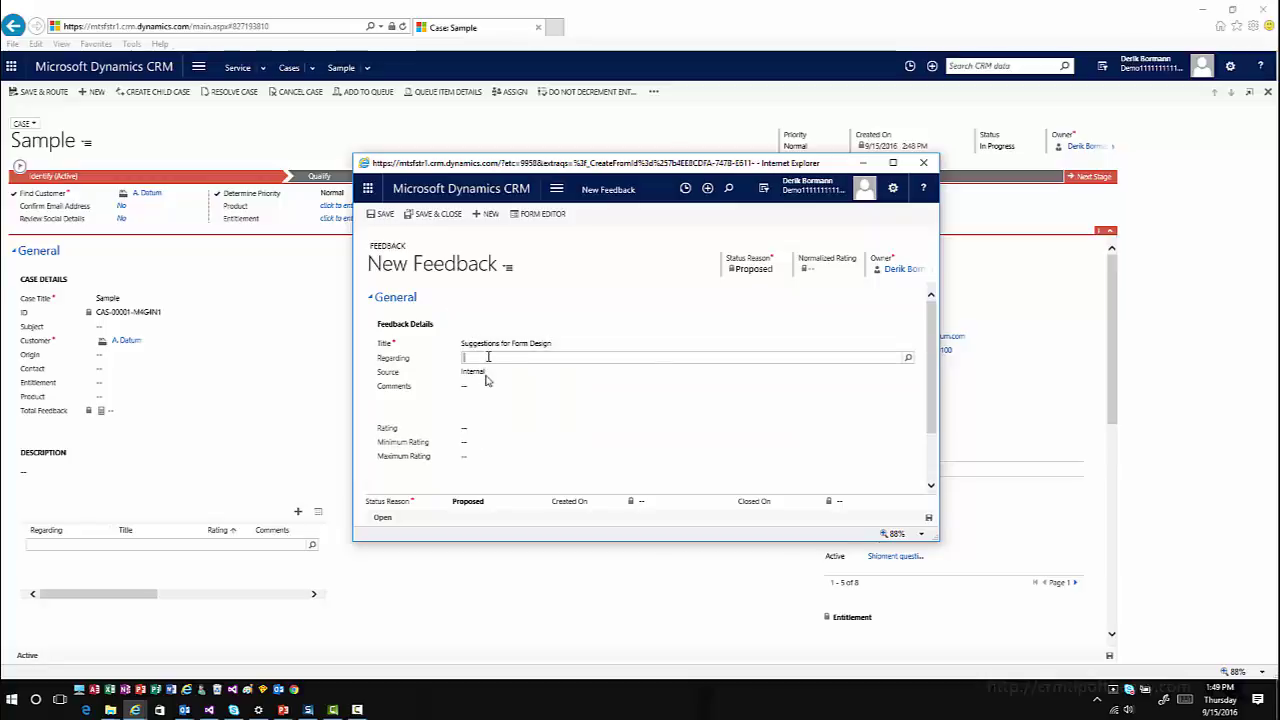
left_click(490, 376)
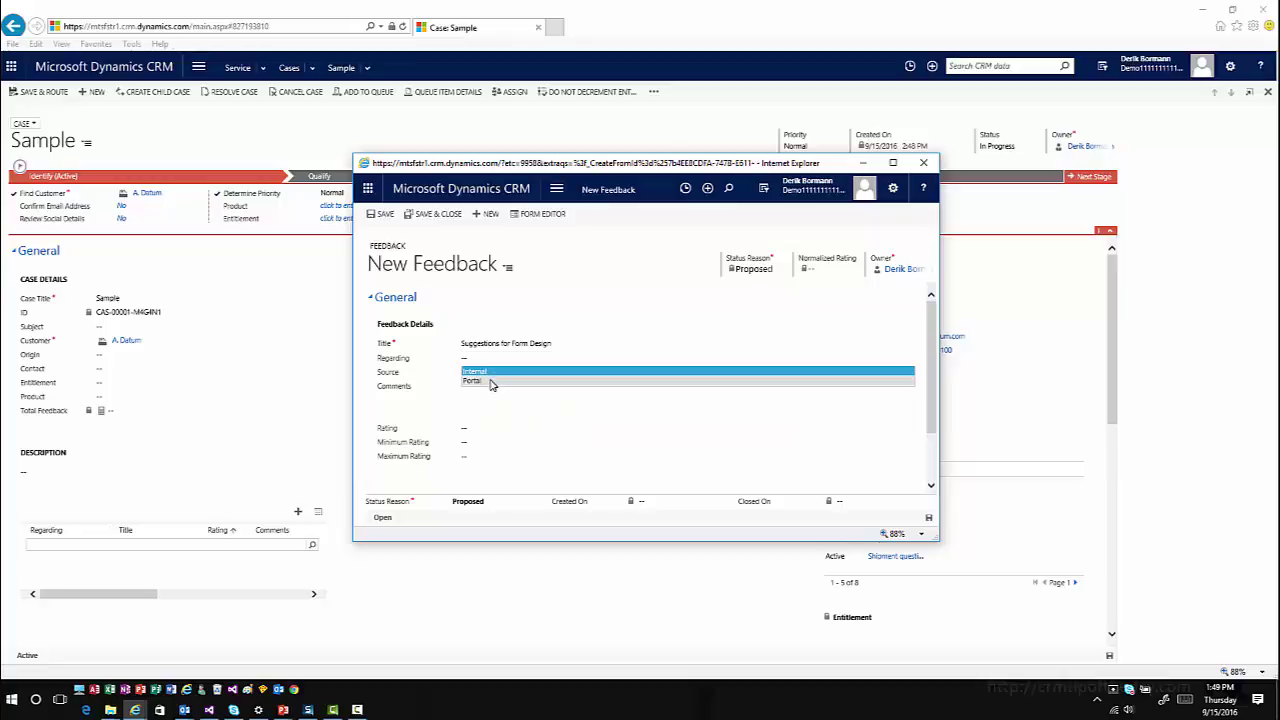
left_click(491, 374)
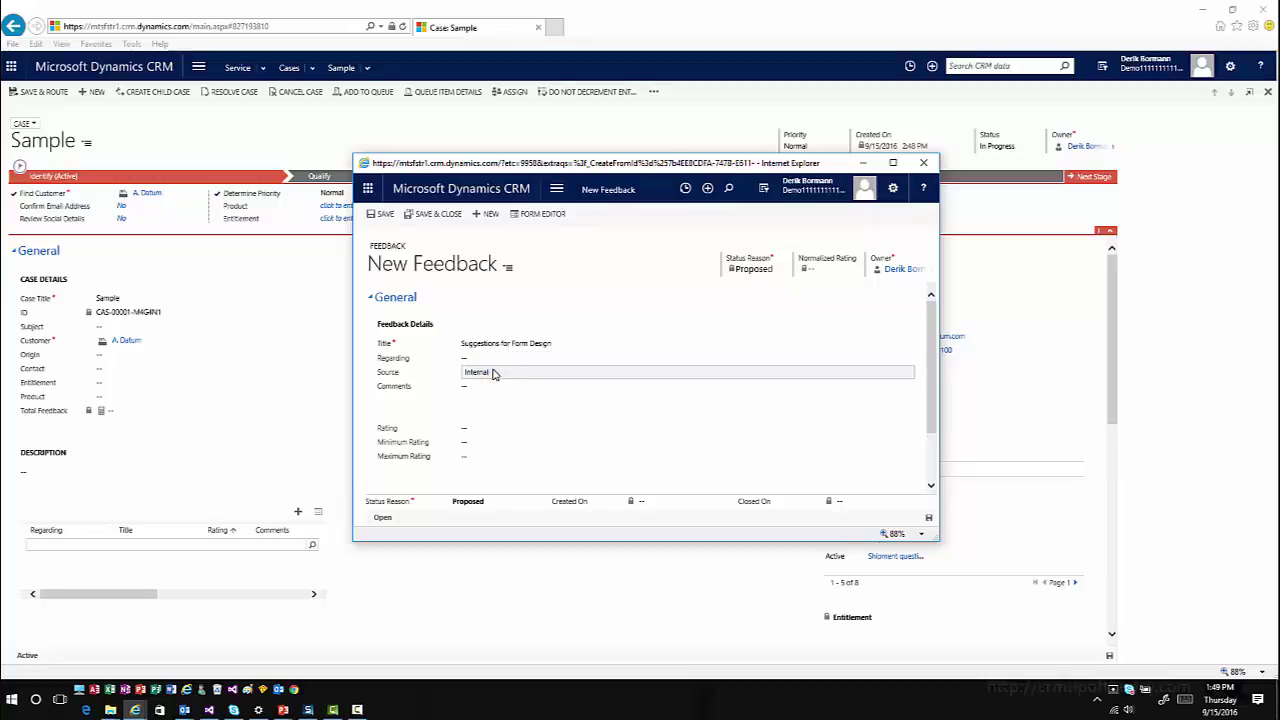
left_click(490, 386)
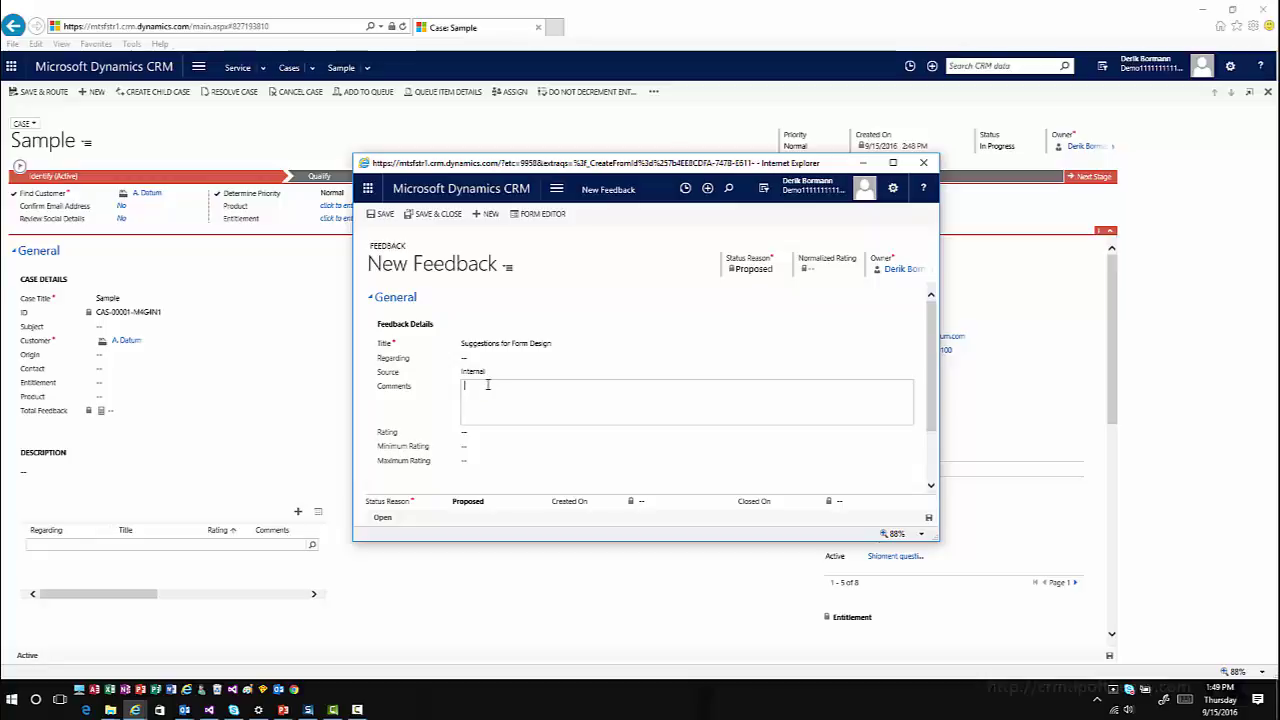
type("Change Se")
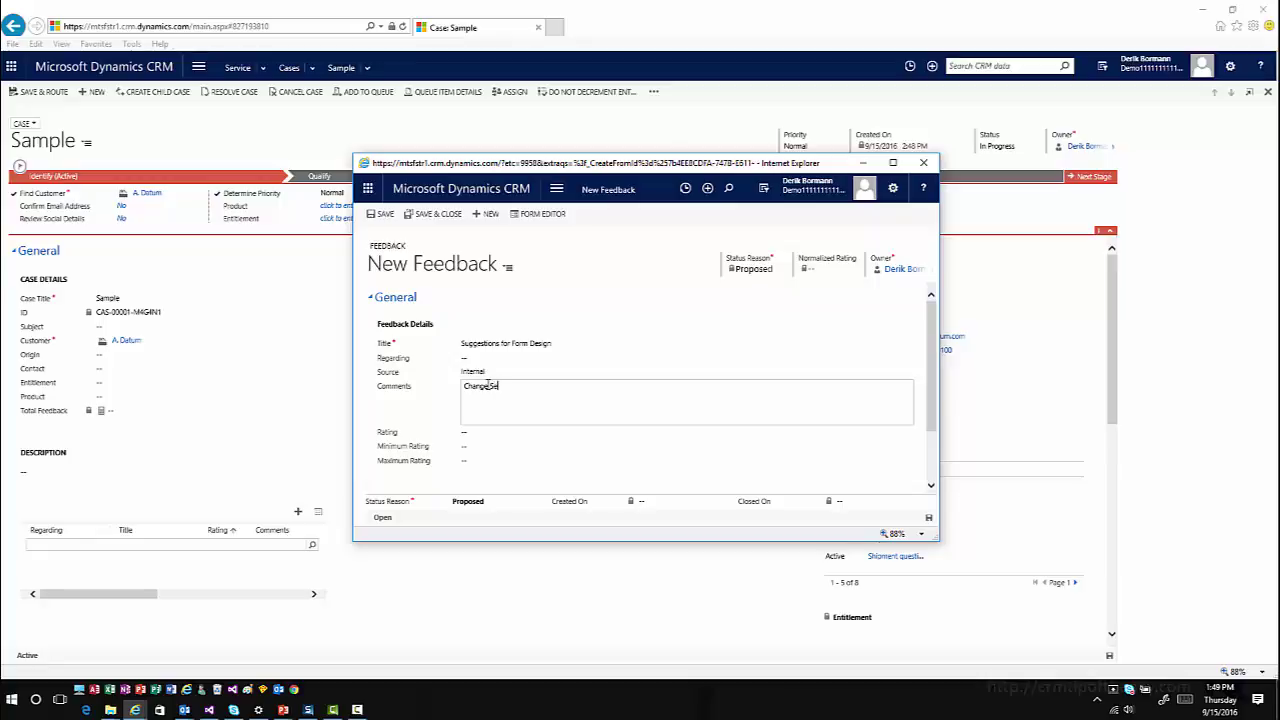
type("ction")
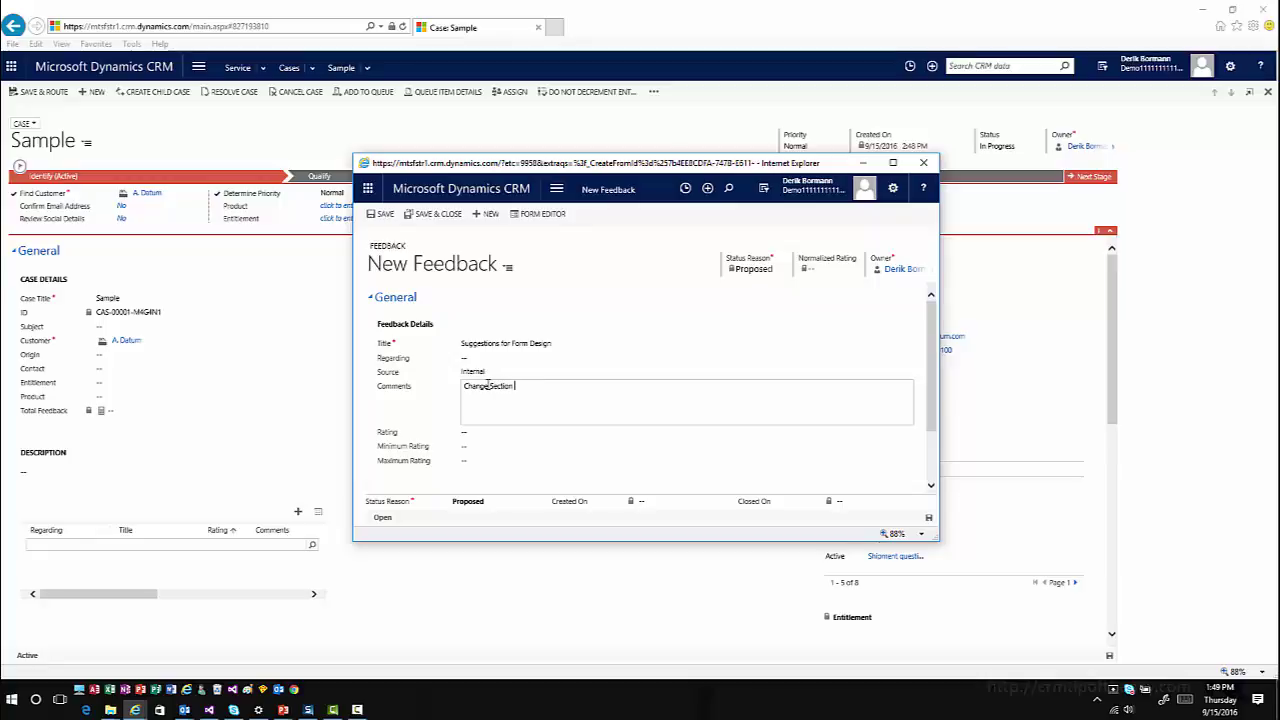
type(" Order")
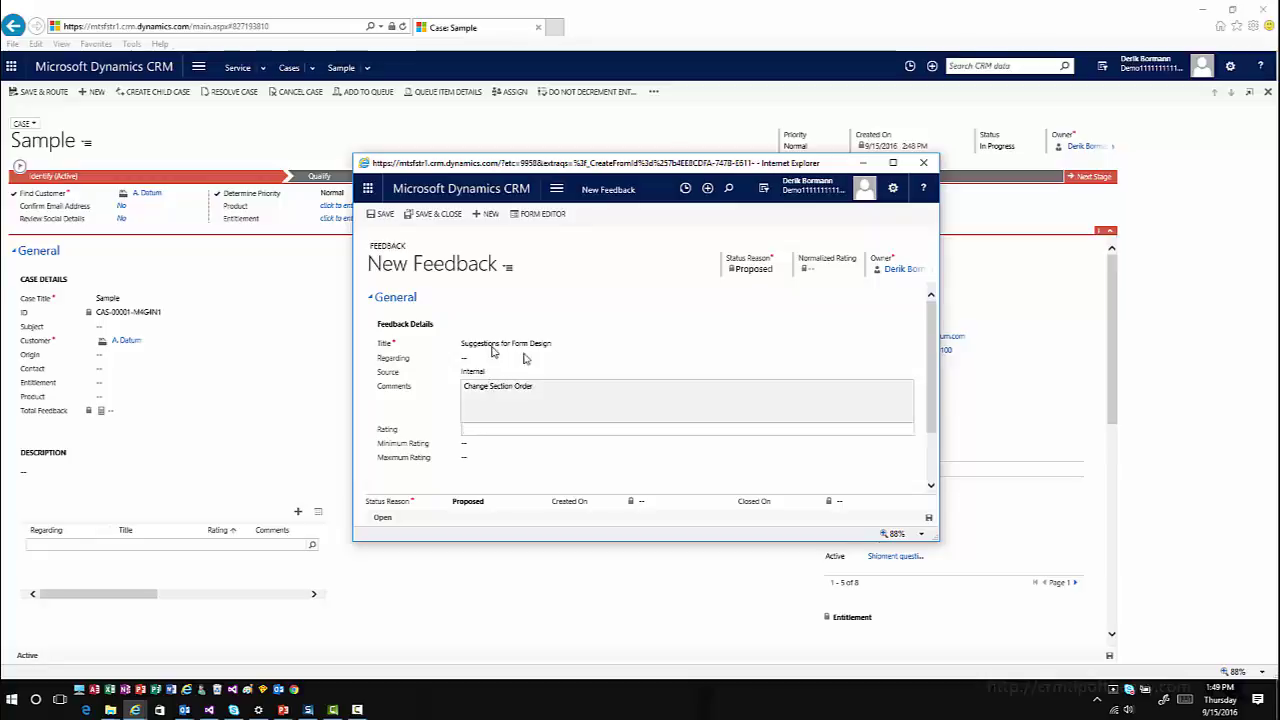
left_click(497, 428)
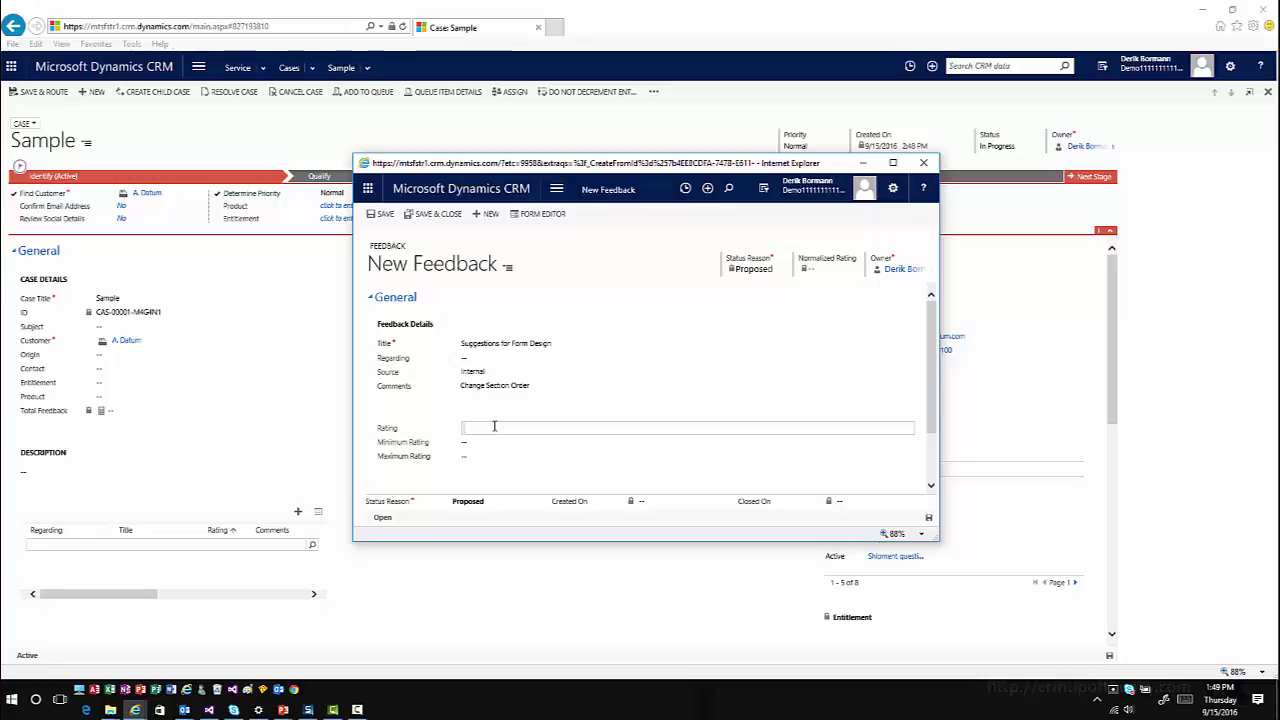
type("15")
key("Tab")
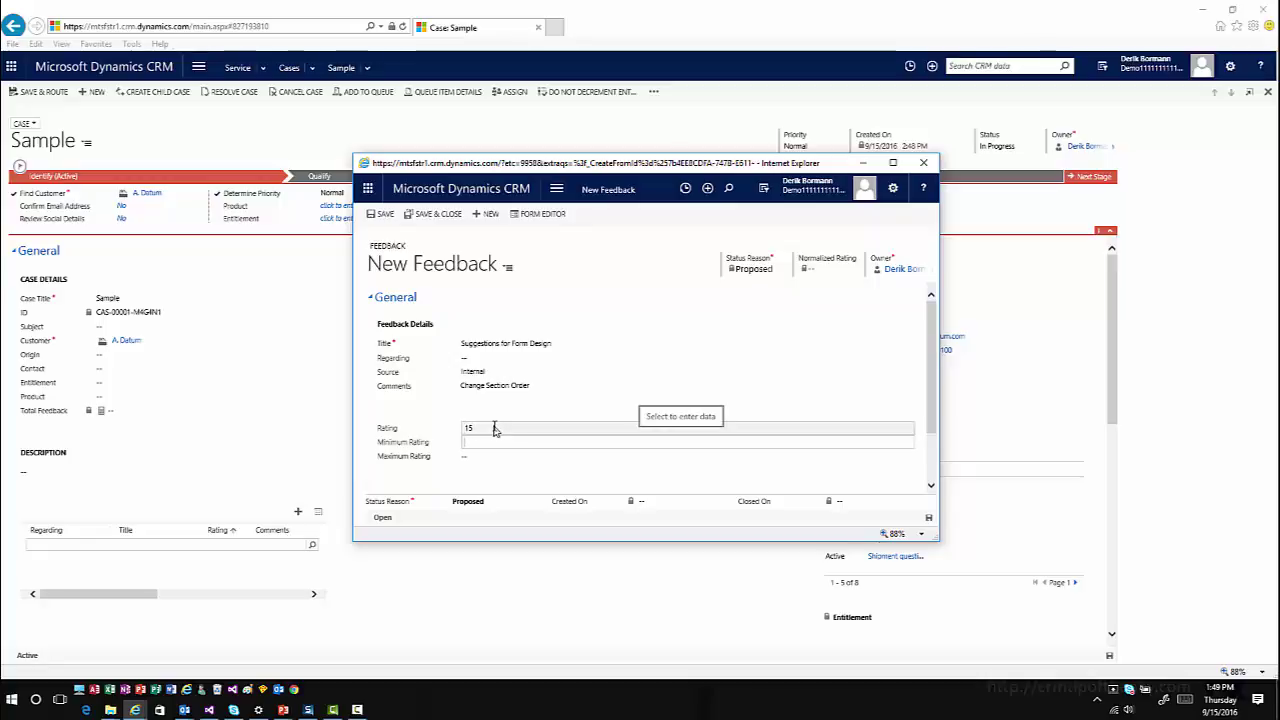
left_click(437, 216)
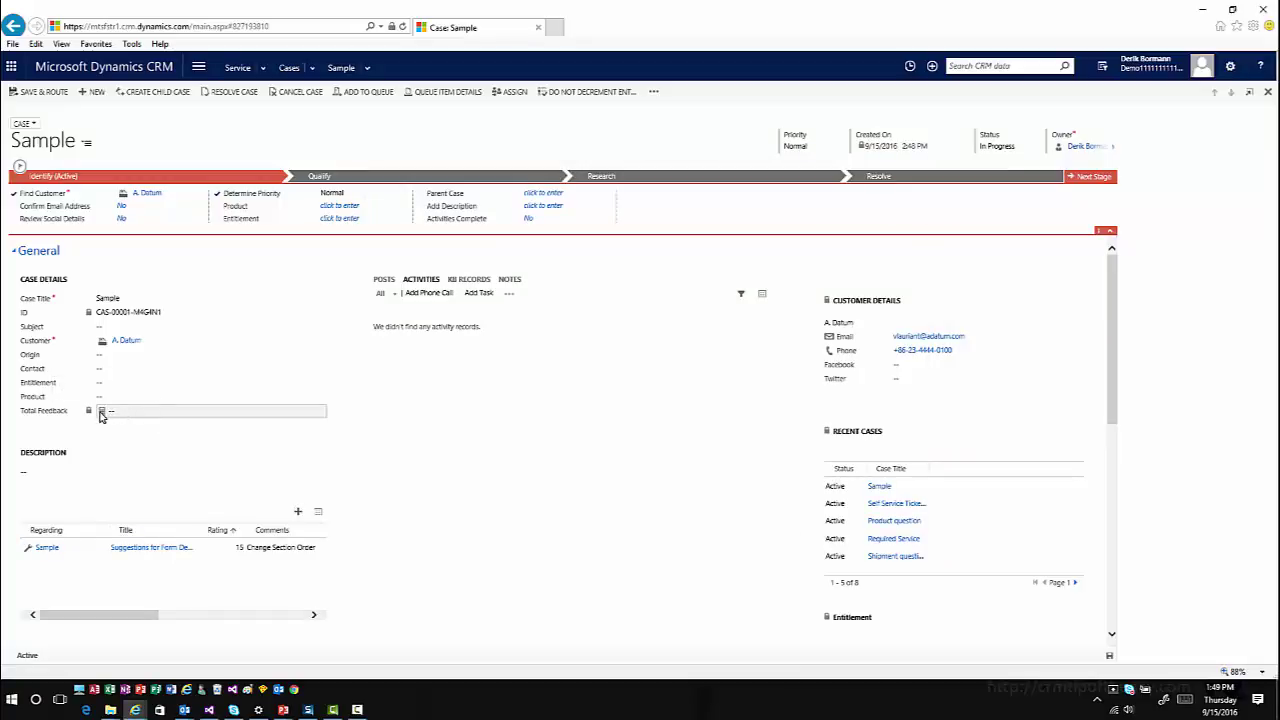
mouse_move(106, 417)
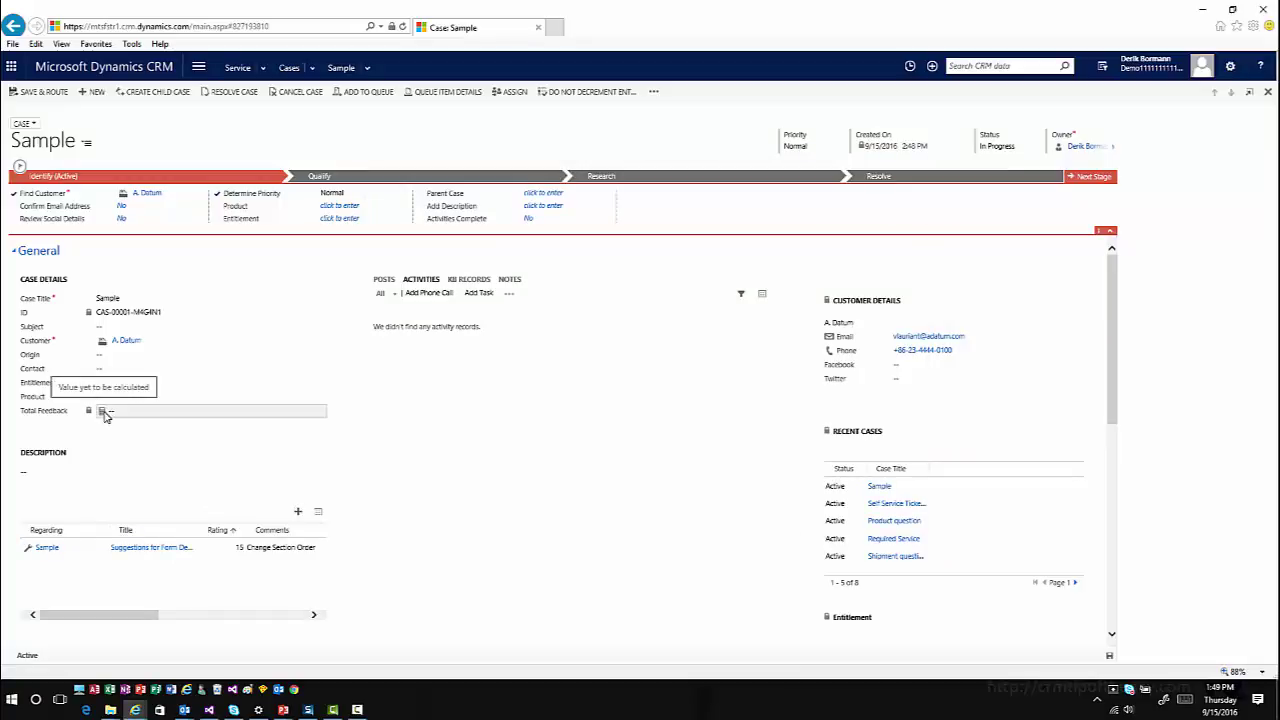